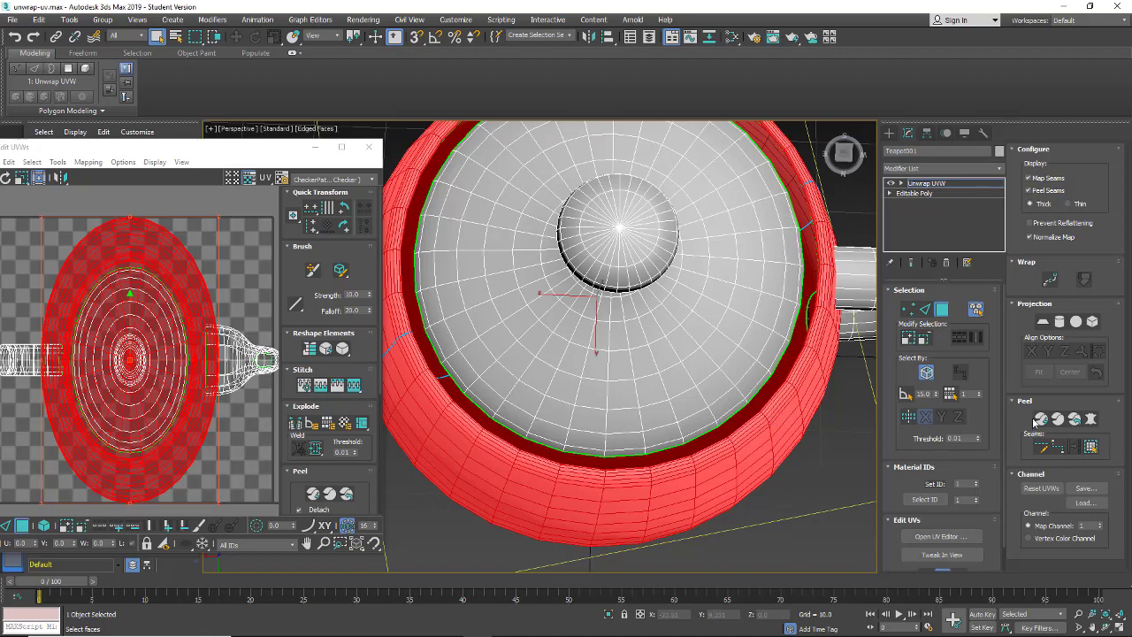
# Quick Peel the selected teapot body faces into a flattened UV island split into two halves.
pyautogui.click(1042, 419)
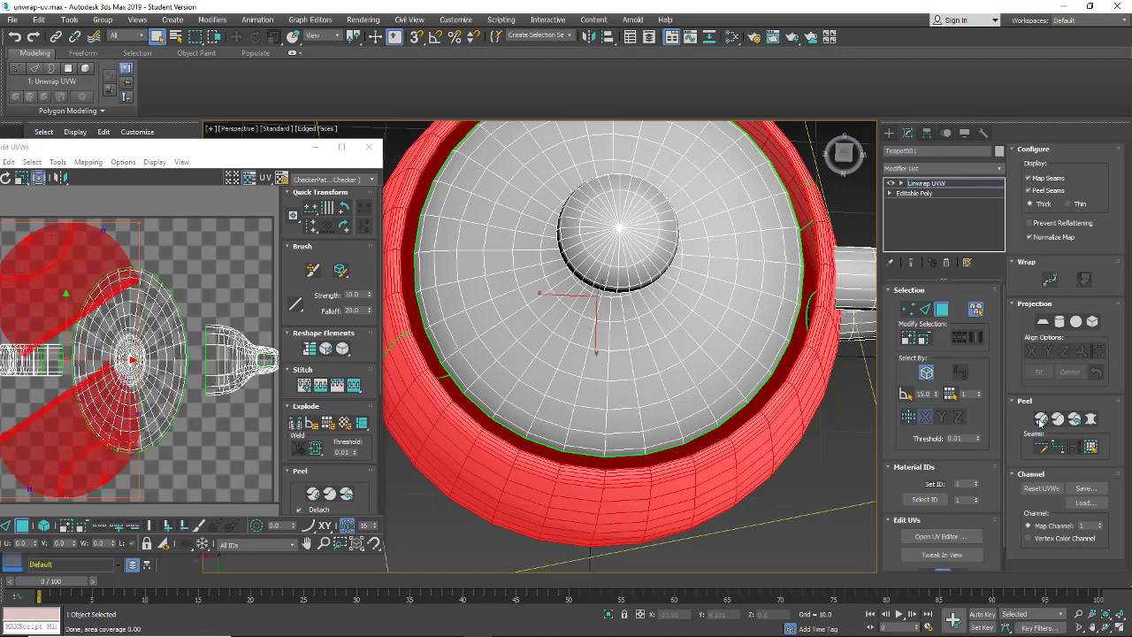
pyautogui.click(218, 155)
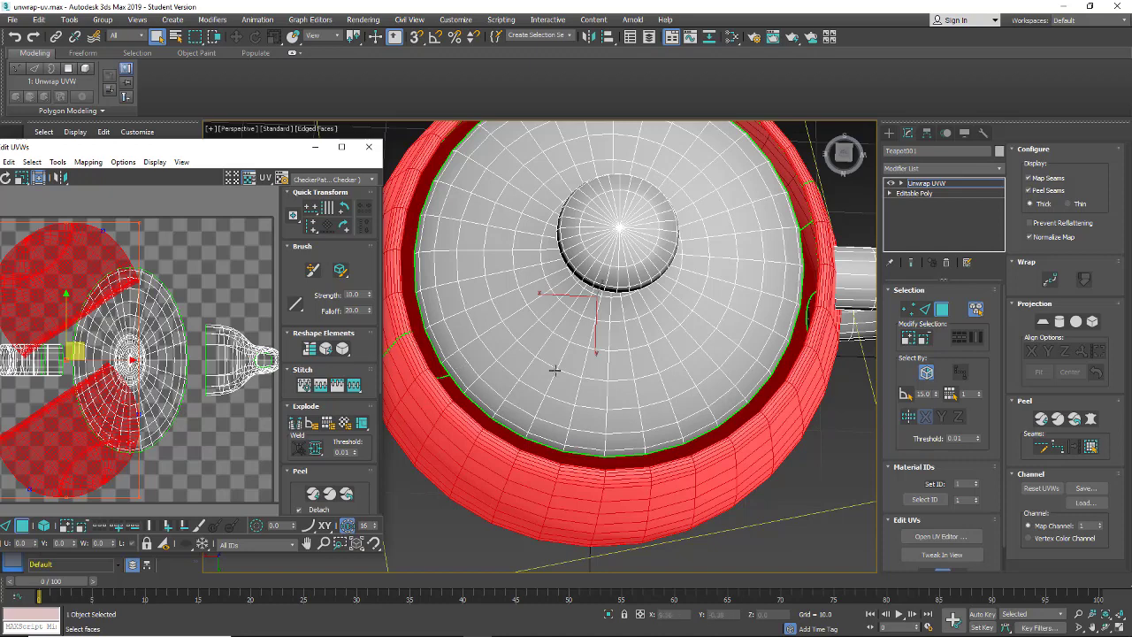
pyautogui.keyDown('alt'); pyautogui.moveTo(567, 409); pyautogui.dragTo(621, 332, button='middle'); pyautogui.keyUp('alt')
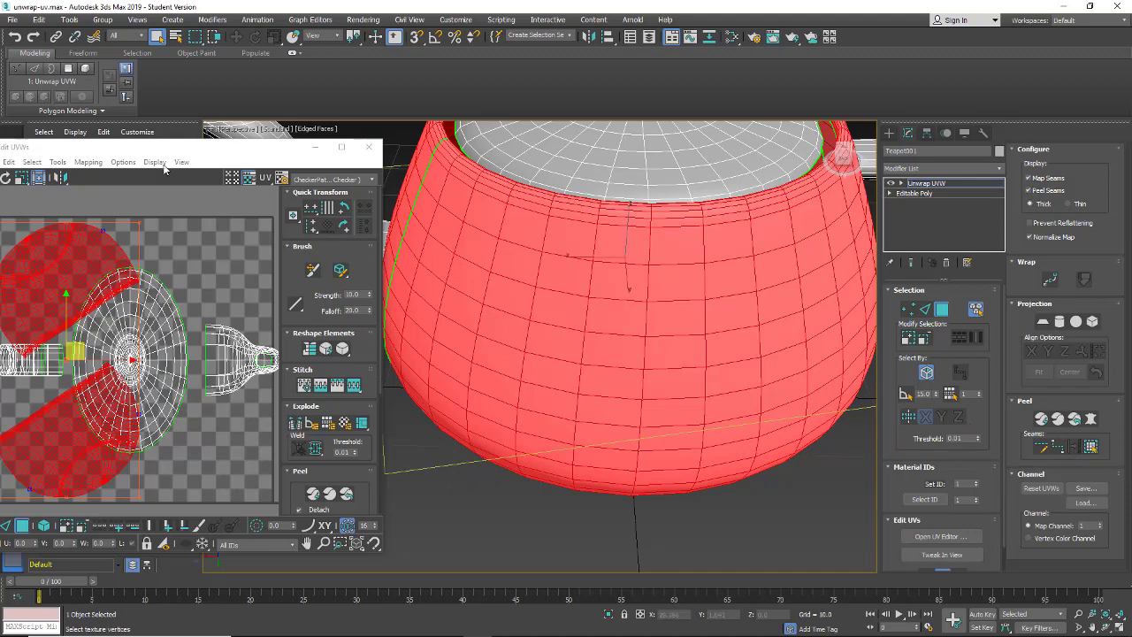
pyautogui.moveTo(177, 146); pyautogui.dragTo(367, 105)
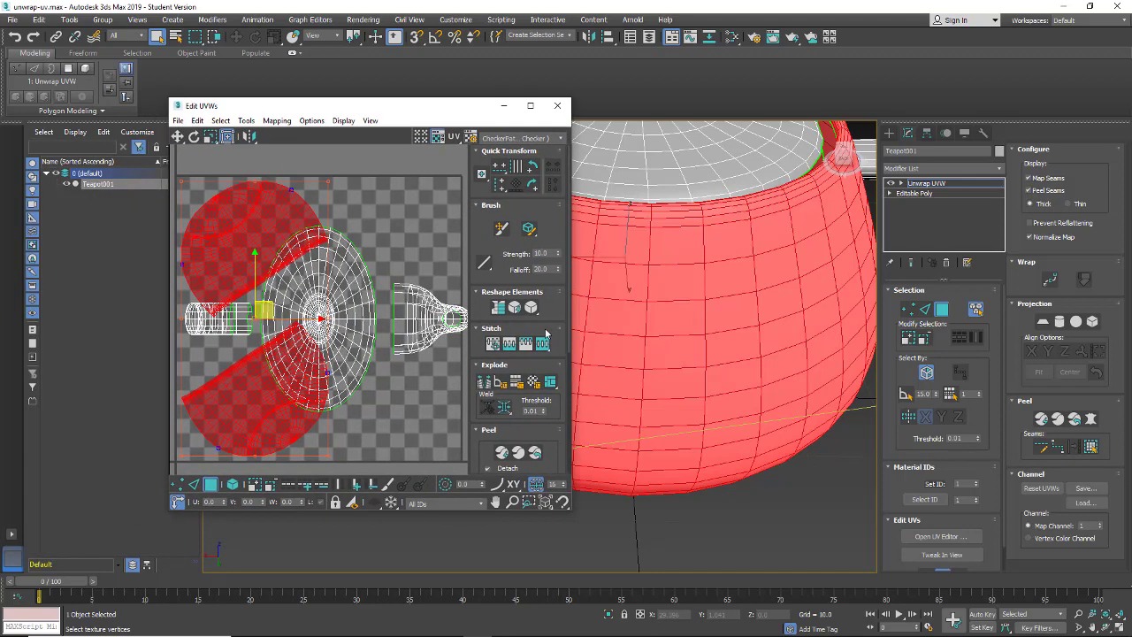
# Undo the peel so the body is one ring-shaped island, then reframe to a top view.
pyautogui.click(589, 301)
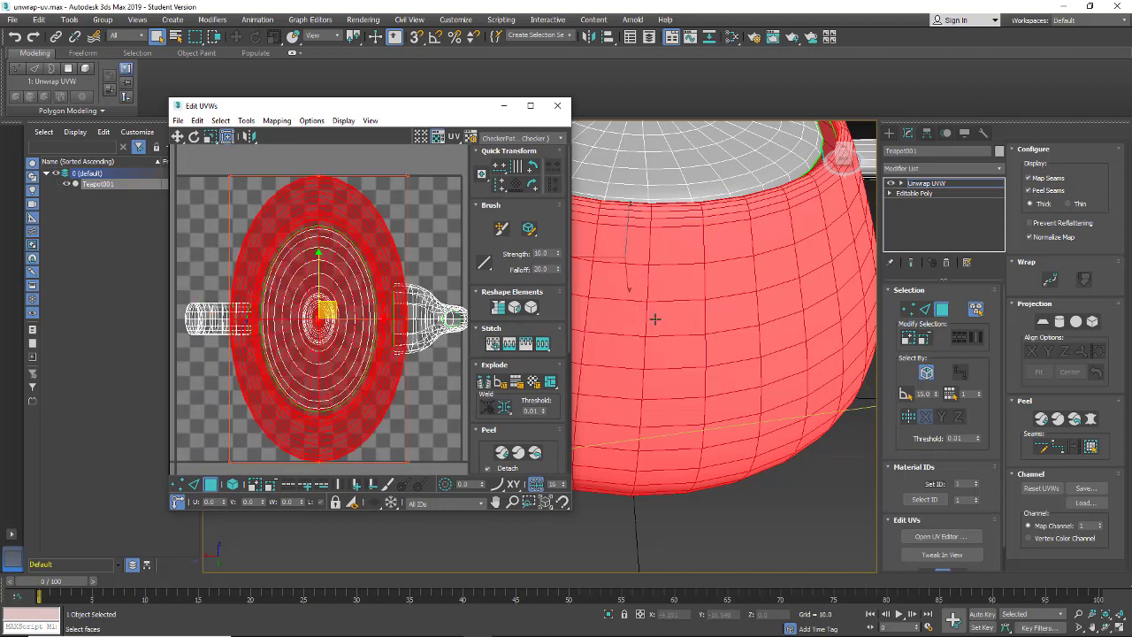
pyautogui.scroll(-8, 657, 321)
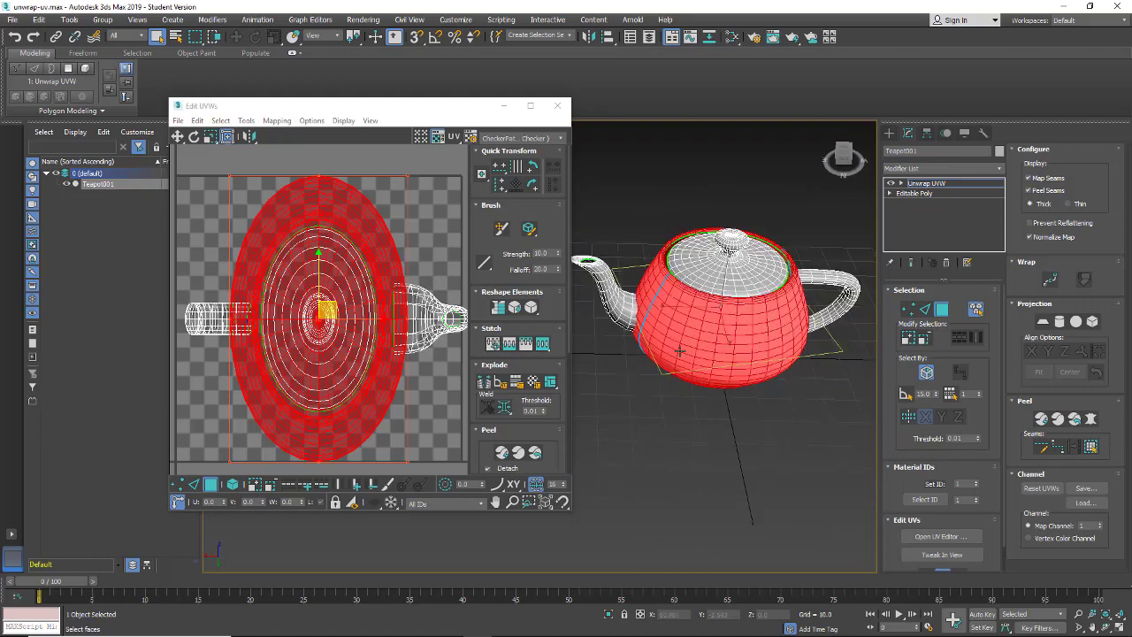
pyautogui.moveTo(422, 115); pyautogui.dragTo(342, 120)
pyautogui.moveTo(727, 387); pyautogui.dragTo(665, 409, button='middle')
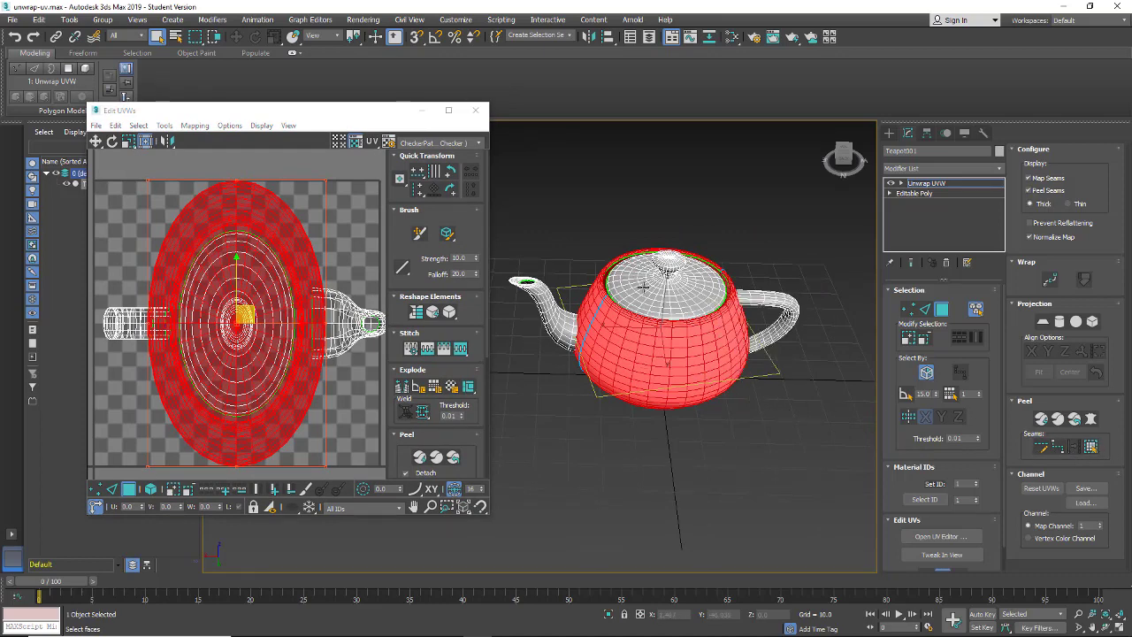
pyautogui.moveTo(632, 487); pyautogui.dragTo(644, 460, button='middle')
pyautogui.scroll(4, 645, 460)
pyautogui.scroll(-4, 644, 460)
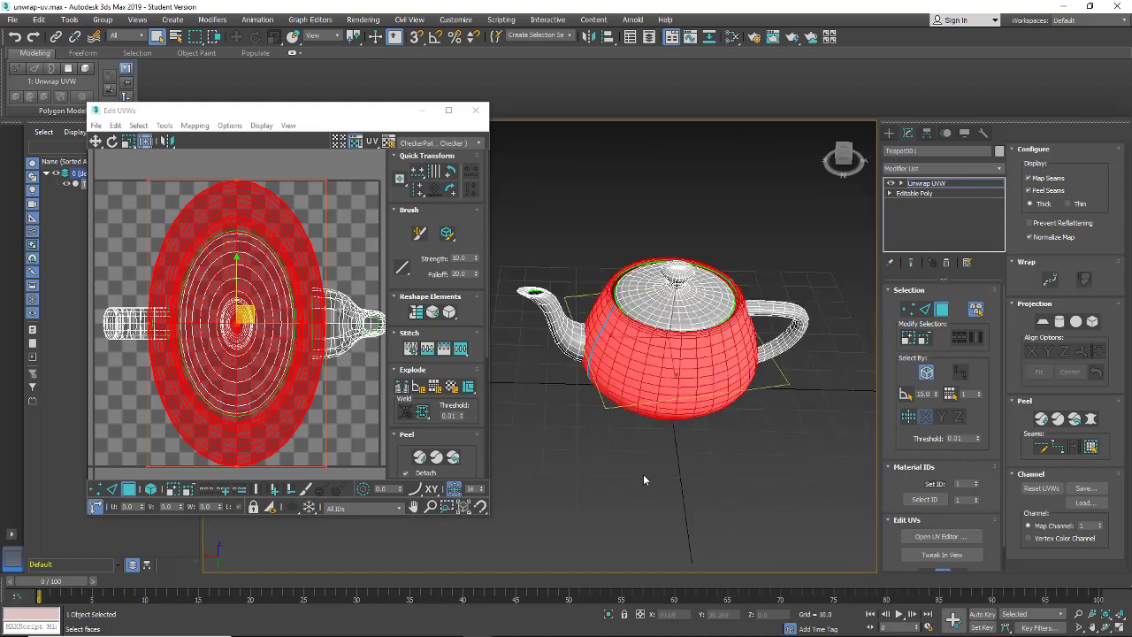
pyautogui.keyDown('alt'); pyautogui.moveTo(643, 477); pyautogui.dragTo(546, 232, button='middle'); pyautogui.keyUp('alt')
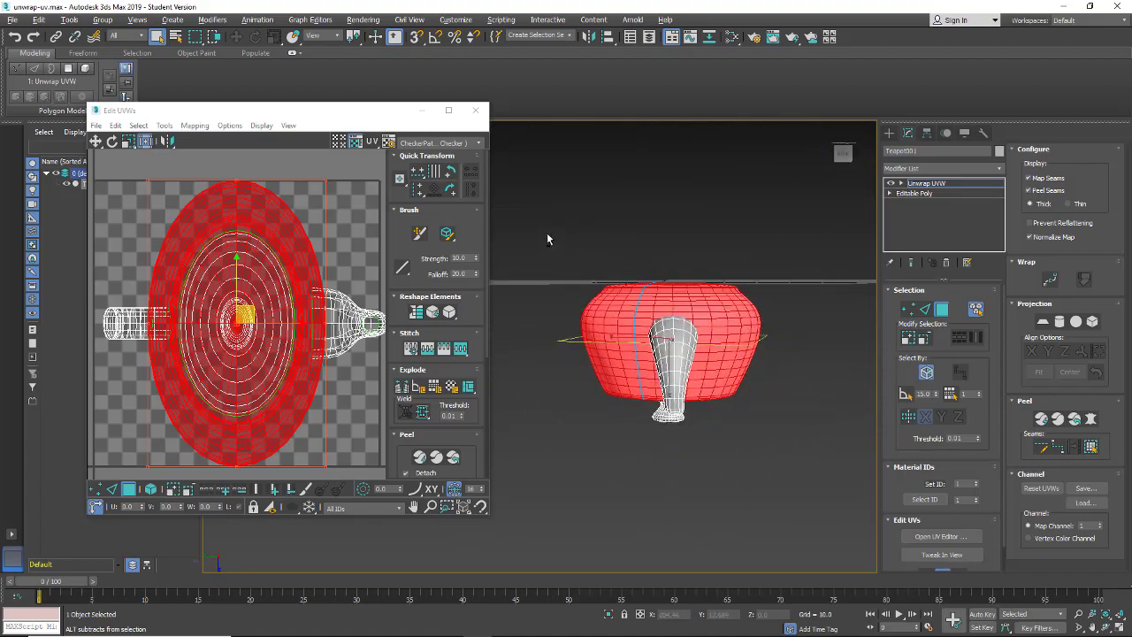
# Turn off Select By Element and box-select faces around the teapot's top rim.
pyautogui.moveTo(658, 289); pyautogui.dragTo(595, 292)
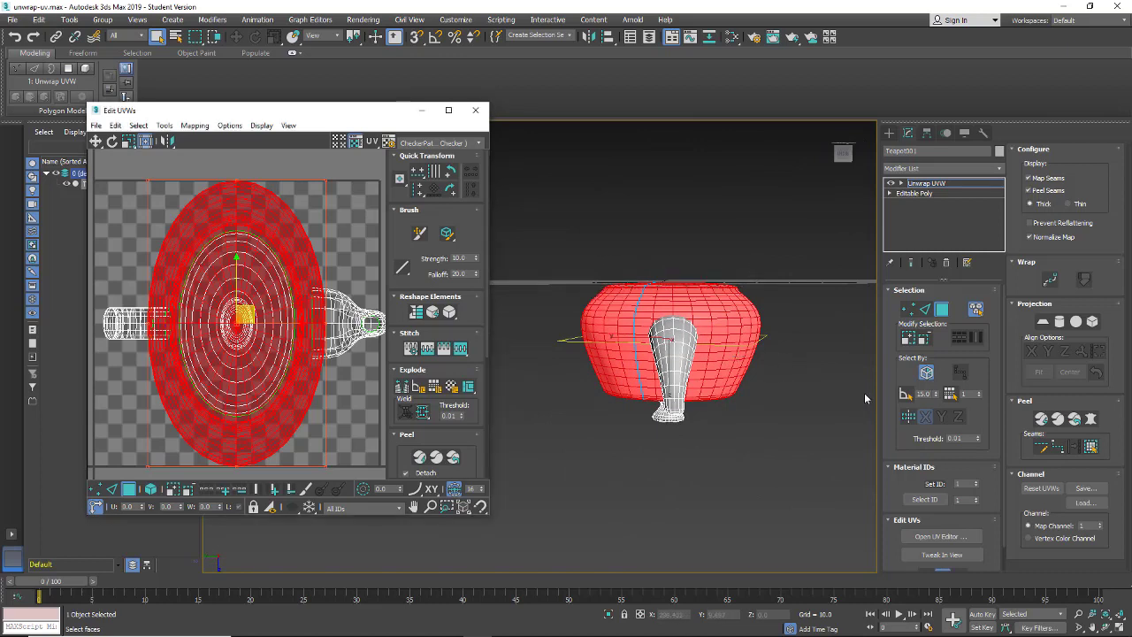
pyautogui.click(975, 309)
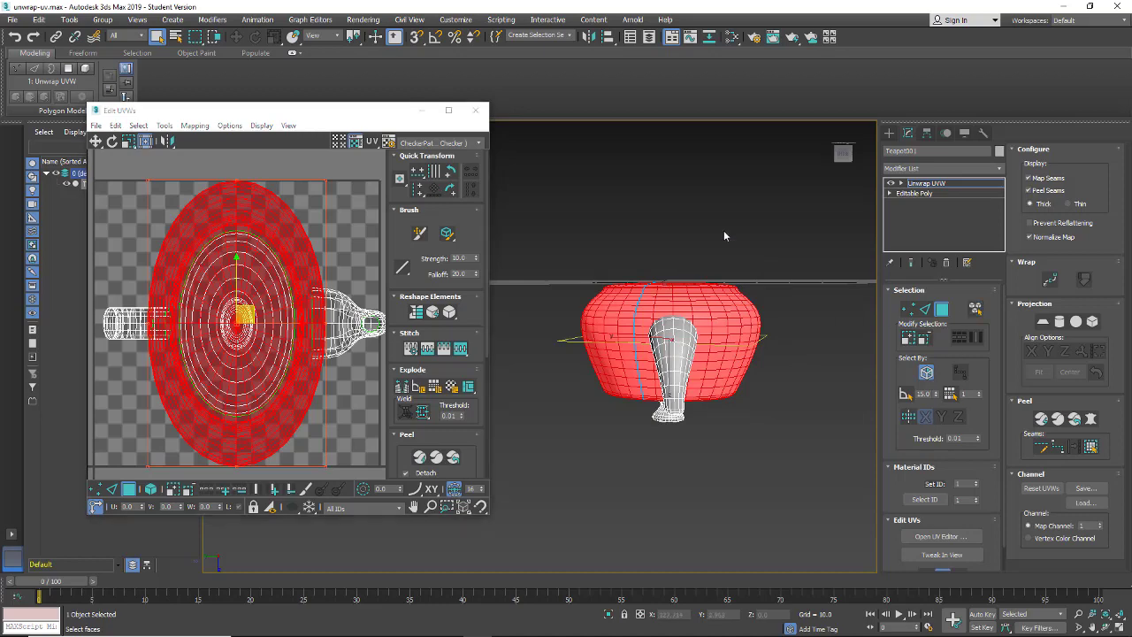
pyautogui.moveTo(752, 228); pyautogui.dragTo(600, 294)
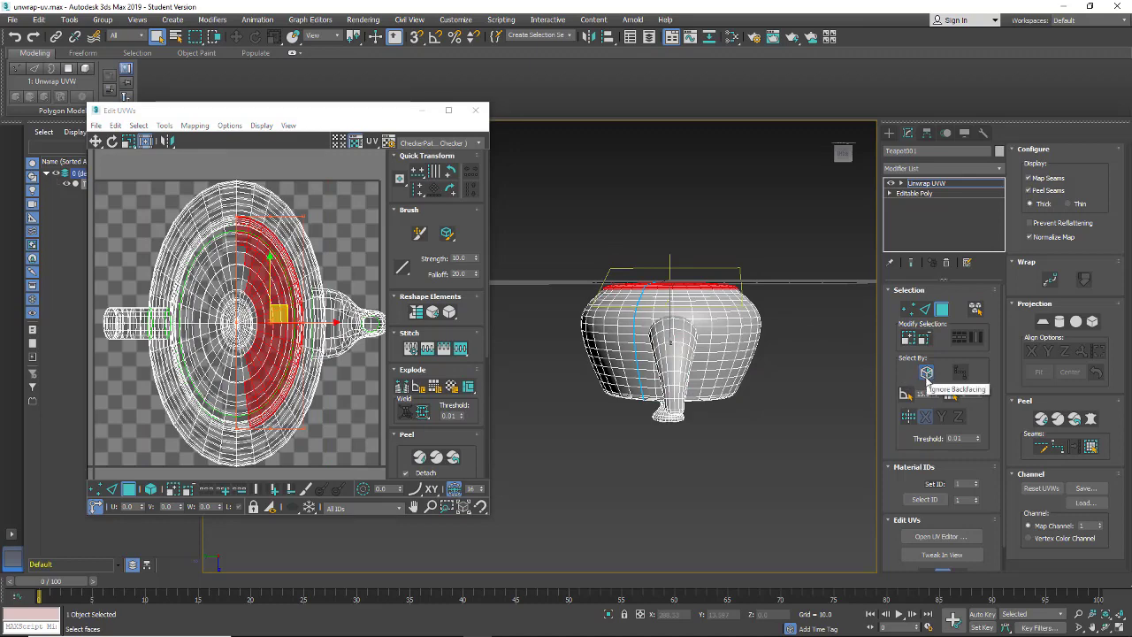
pyautogui.keyDown('alt'); pyautogui.moveTo(804, 422); pyautogui.dragTo(743, 489, button='middle'); pyautogui.keyUp('alt')
pyautogui.hotkey('ctrl', 'pageup')
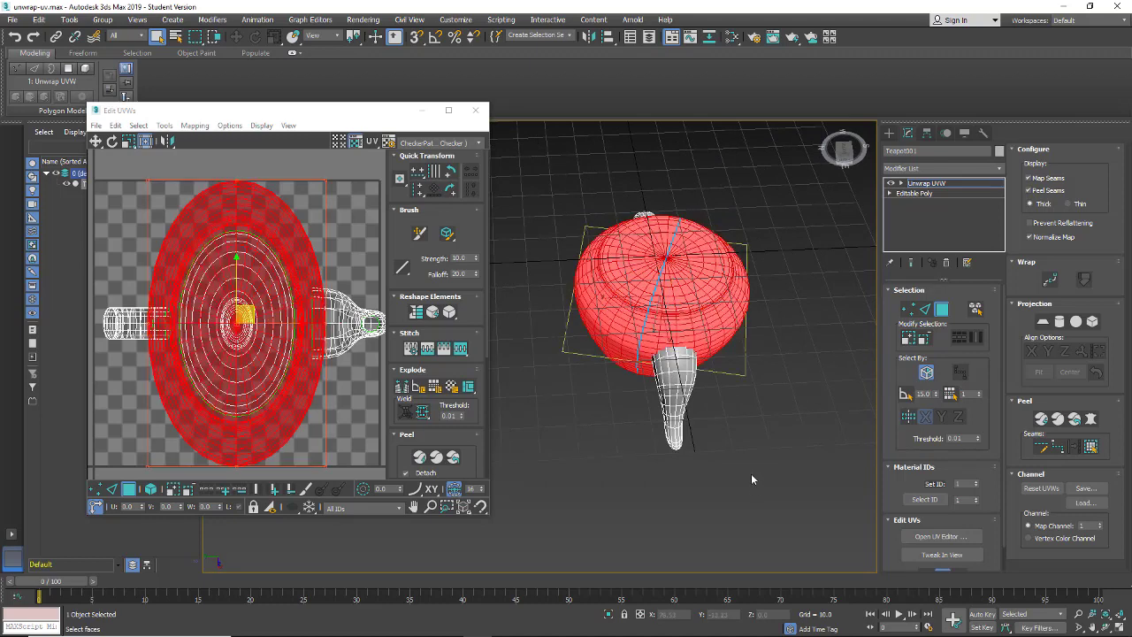
pyautogui.keyDown('alt'); pyautogui.moveTo(763, 494); pyautogui.dragTo(785, 438, button='middle'); pyautogui.keyUp('alt')
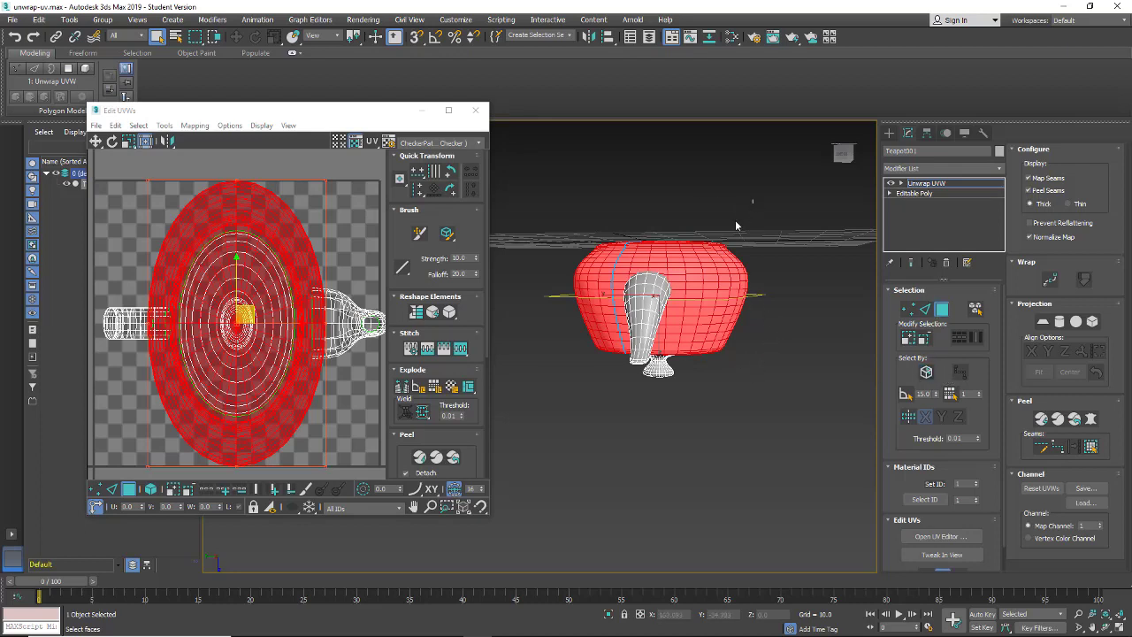
# Clear the selection and box-select only the faces across the teapot's top.
pyautogui.click(709, 214)
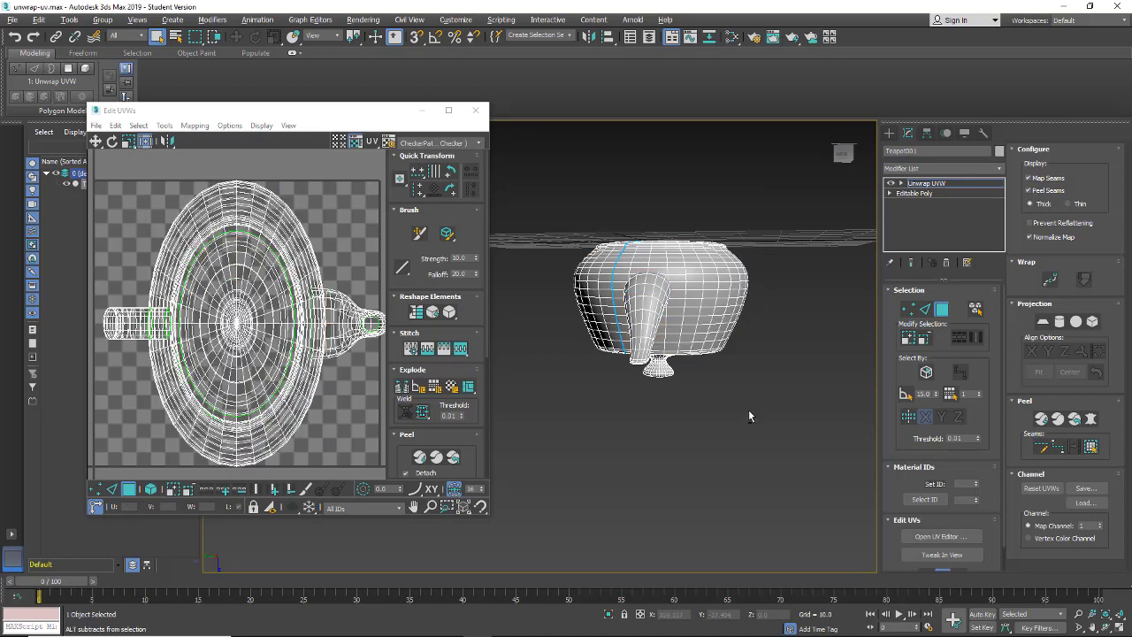
pyautogui.keyDown('alt'); pyautogui.moveTo(747, 410); pyautogui.dragTo(738, 408, button='middle'); pyautogui.keyUp('alt')
pyautogui.moveTo(774, 191); pyautogui.dragTo(512, 245)
pyautogui.keyDown('alt'); pyautogui.moveTo(733, 340); pyautogui.dragTo(652, 357, button='middle'); pyautogui.keyUp('alt')
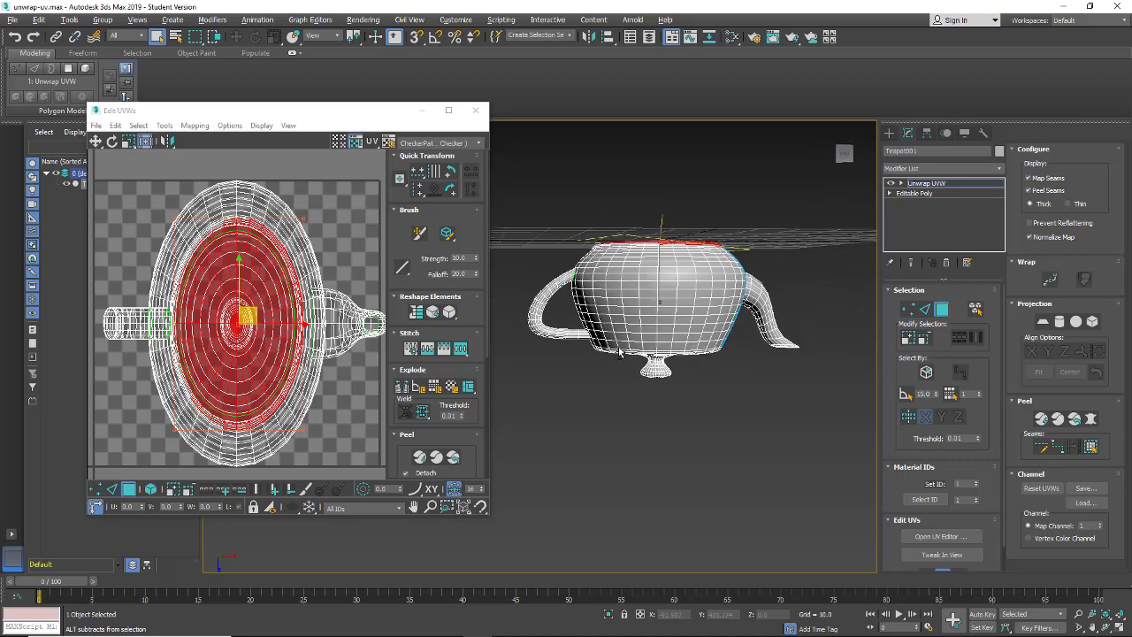
# Close the Edit UVWs window and switch the viewport to Front, framing the teapot's base.
pyautogui.click(475, 111)
pyautogui.click(234, 130)
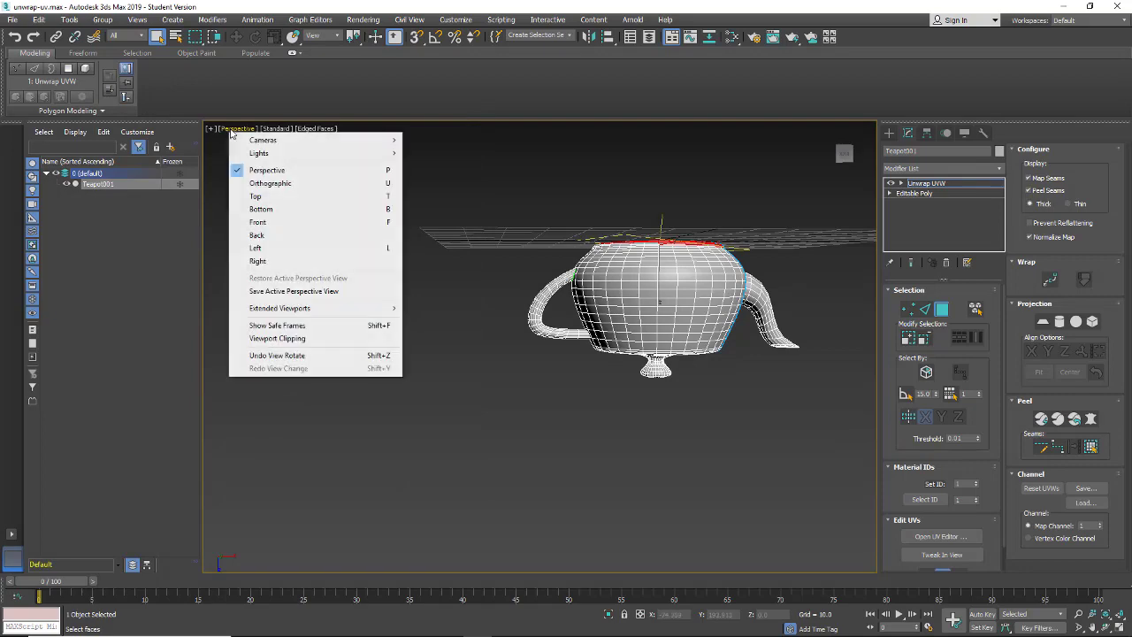
pyautogui.click(258, 223)
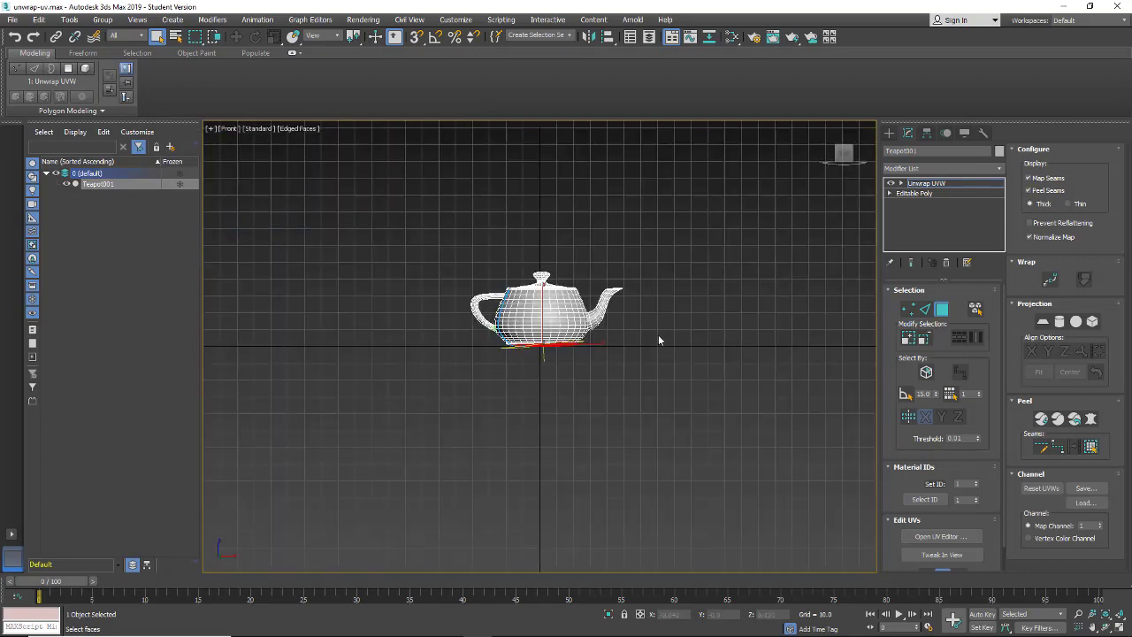
pyautogui.scroll(10, 620, 339)
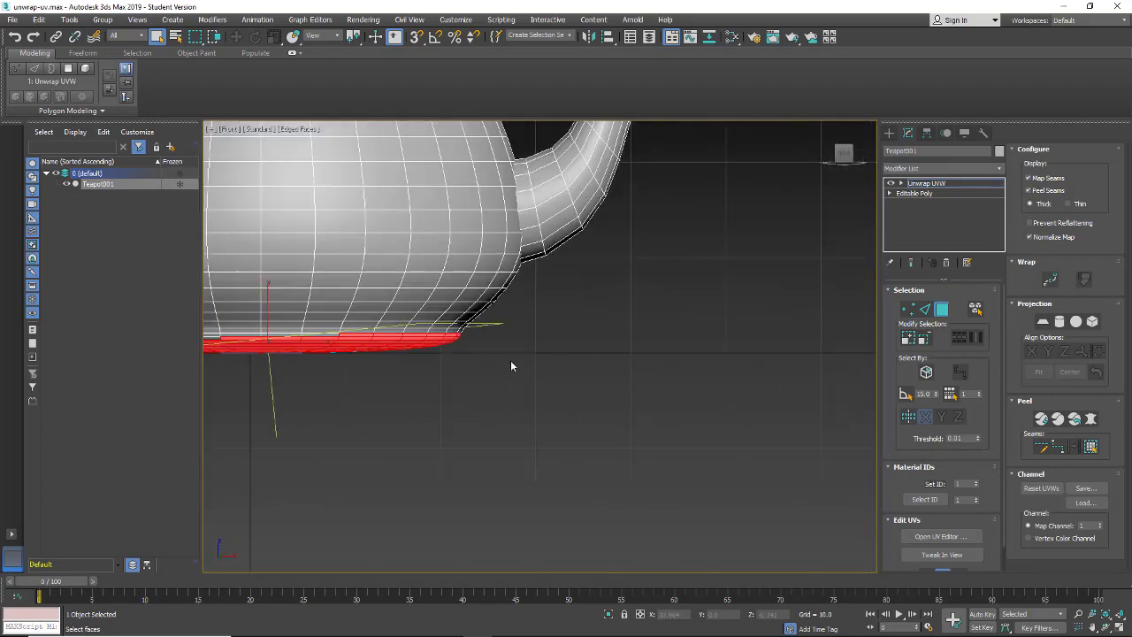
pyautogui.moveTo(751, 349); pyautogui.dragTo(857, 338, button='middle')
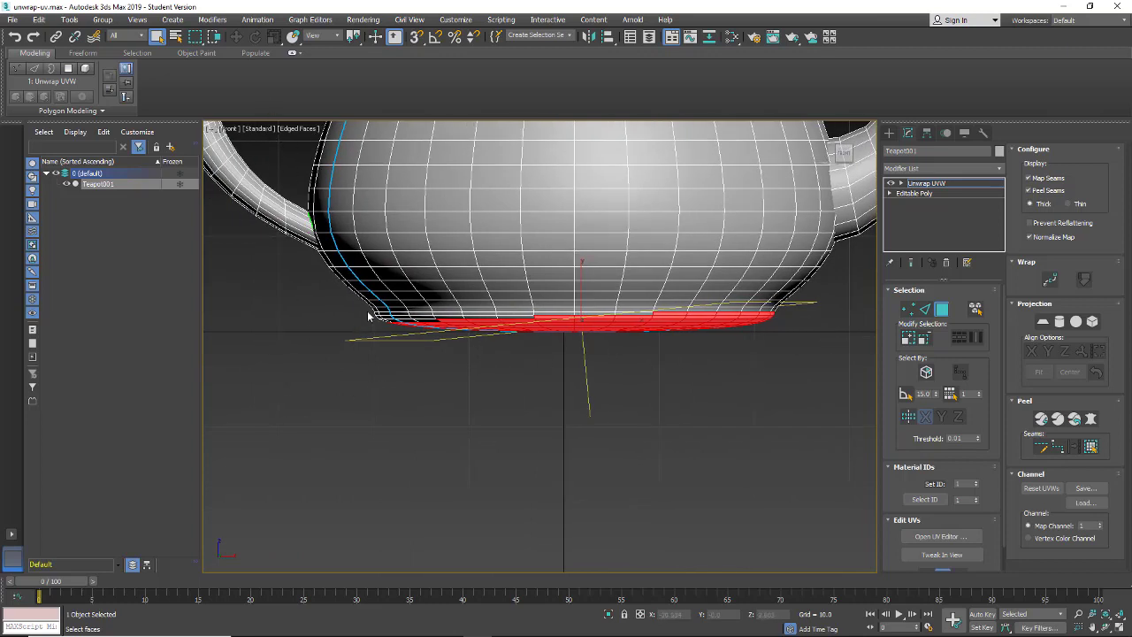
# Box-select the teapot's bottom faces and orbit to look onto them.
pyautogui.moveTo(365, 326); pyautogui.dragTo(473, 356)
pyautogui.moveTo(757, 379); pyautogui.dragTo(789, 382)
pyautogui.keyDown('alt'); pyautogui.moveTo(494, 480); pyautogui.dragTo(458, 295, button='middle'); pyautogui.keyUp('alt')
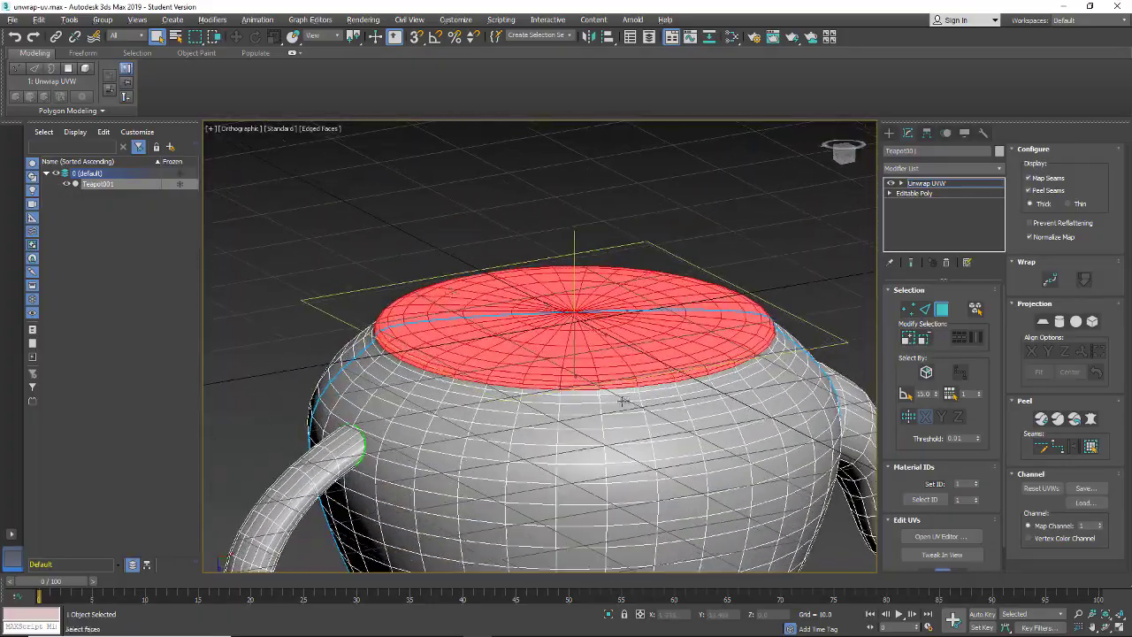
# Apply a Planar projection to the selected bottom faces and orbit to inspect it.
pyautogui.click(1044, 322)
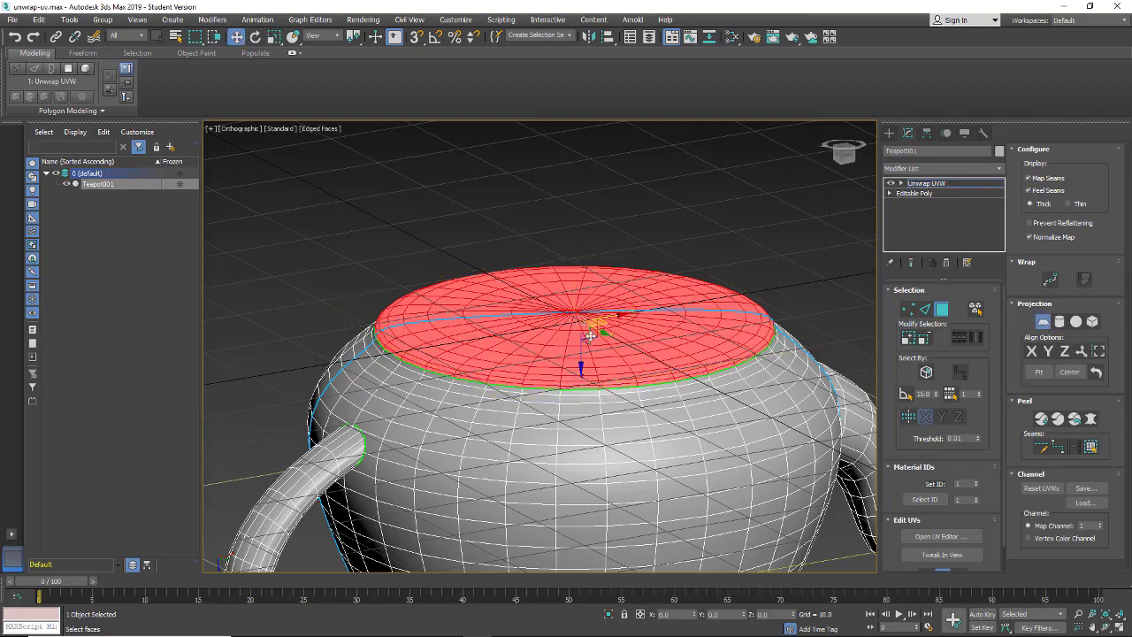
pyautogui.keyDown('alt'); pyautogui.moveTo(544, 435); pyautogui.dragTo(591, 466, button='middle'); pyautogui.keyUp('alt')
pyautogui.scroll(-4, 471, 431)
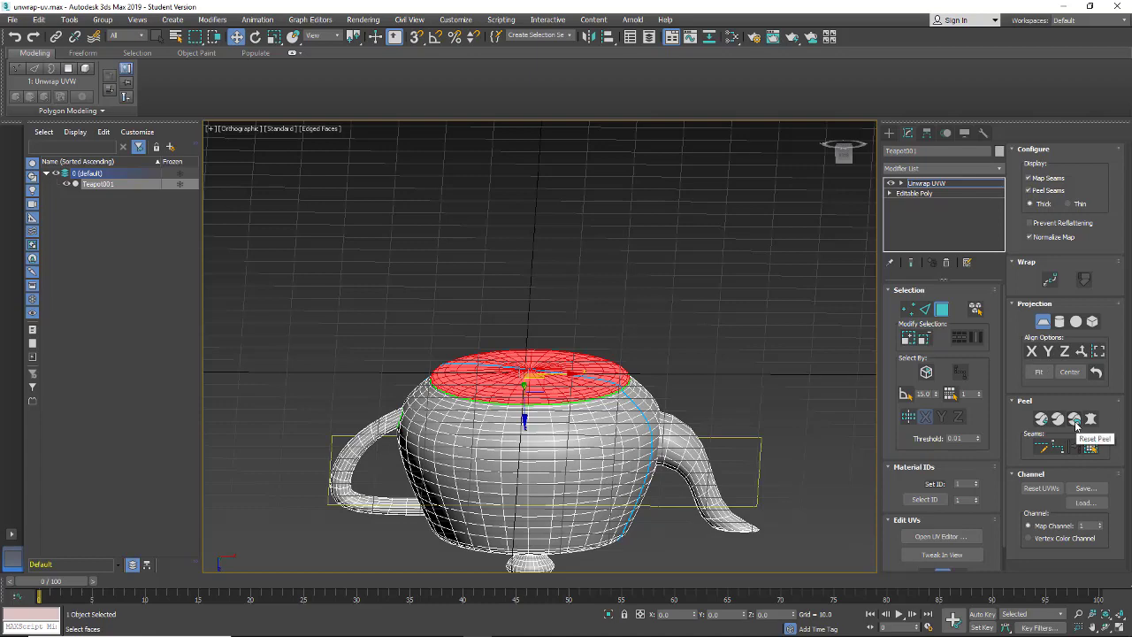
# Reopen the UV editor and move the planar-mapped cap island out of the tile.
pyautogui.click(942, 536)
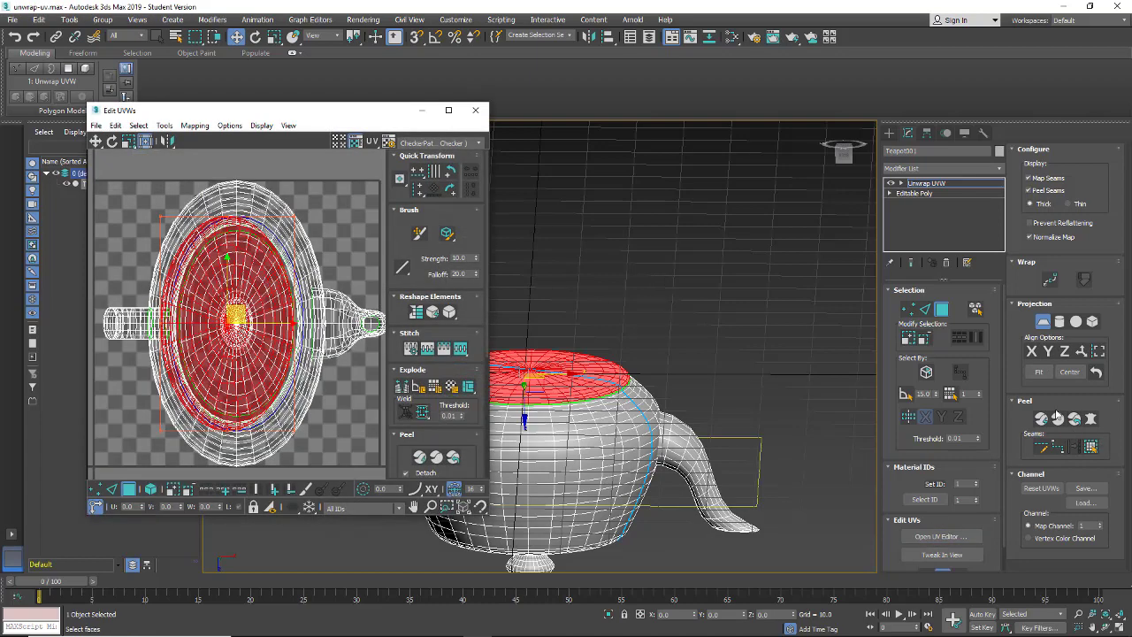
pyautogui.scroll(-5, 319, 262)
pyautogui.moveTo(234, 216); pyautogui.dragTo(168, 267)
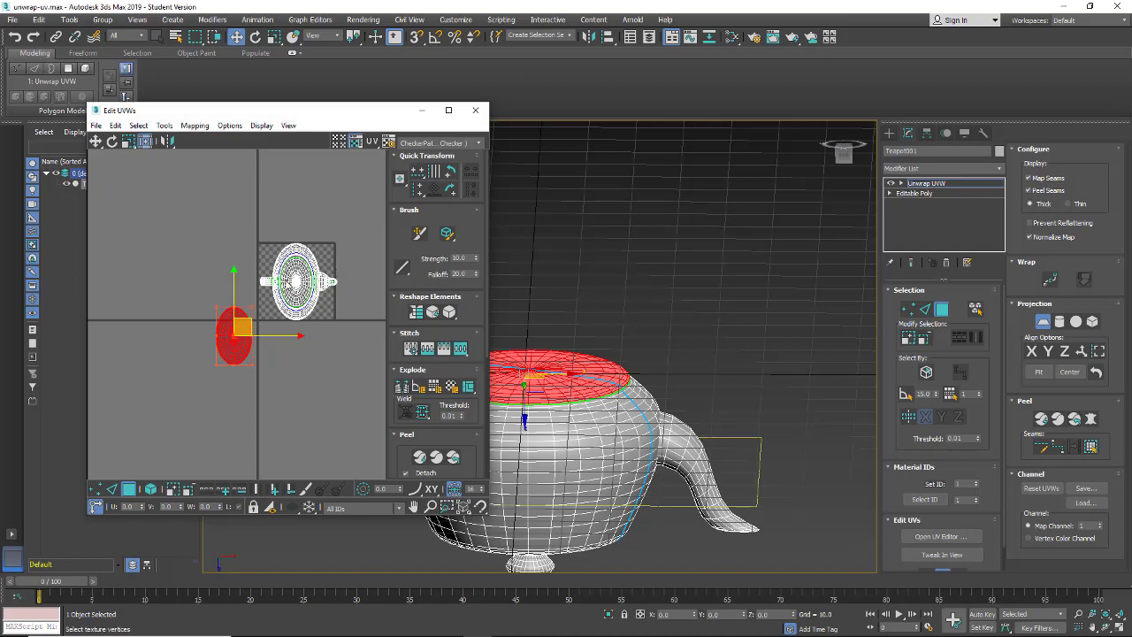
pyautogui.scroll(5, 288, 283)
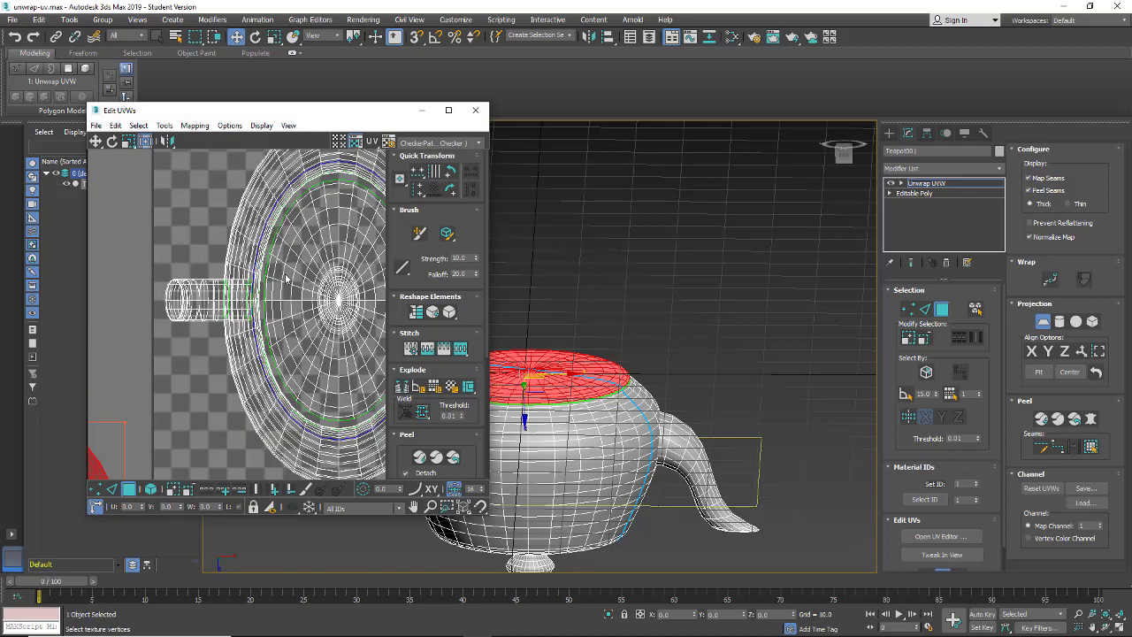
pyautogui.scroll(-5, 287, 283)
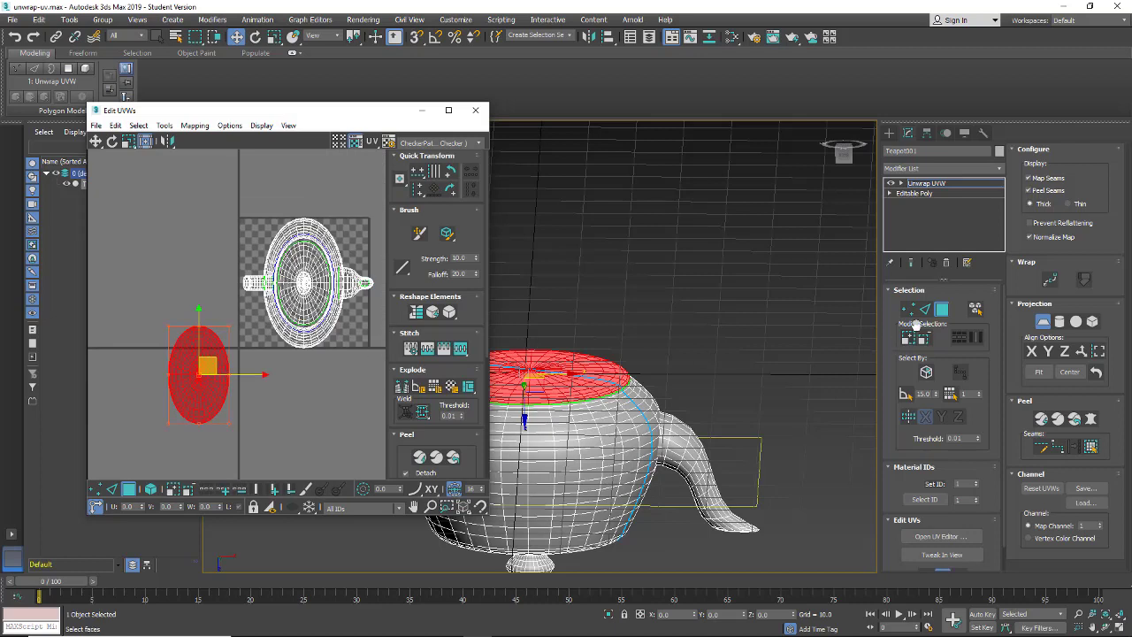
# Turn off Planar mode, clear the face selection, and reframe the UV view.
pyautogui.click(1044, 321)
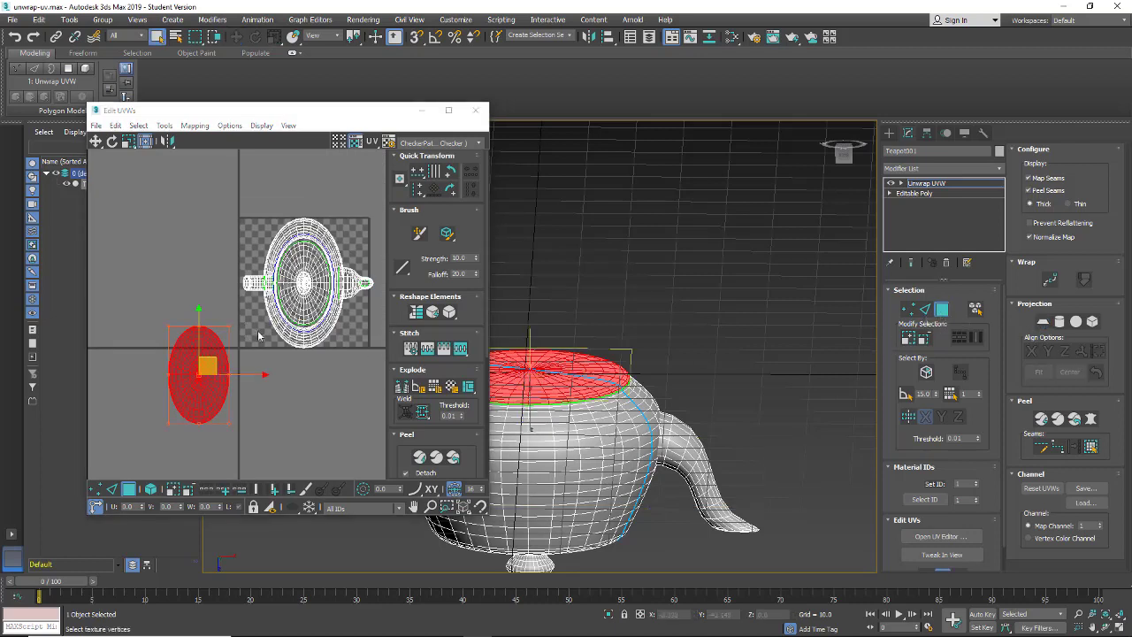
pyautogui.click(292, 372)
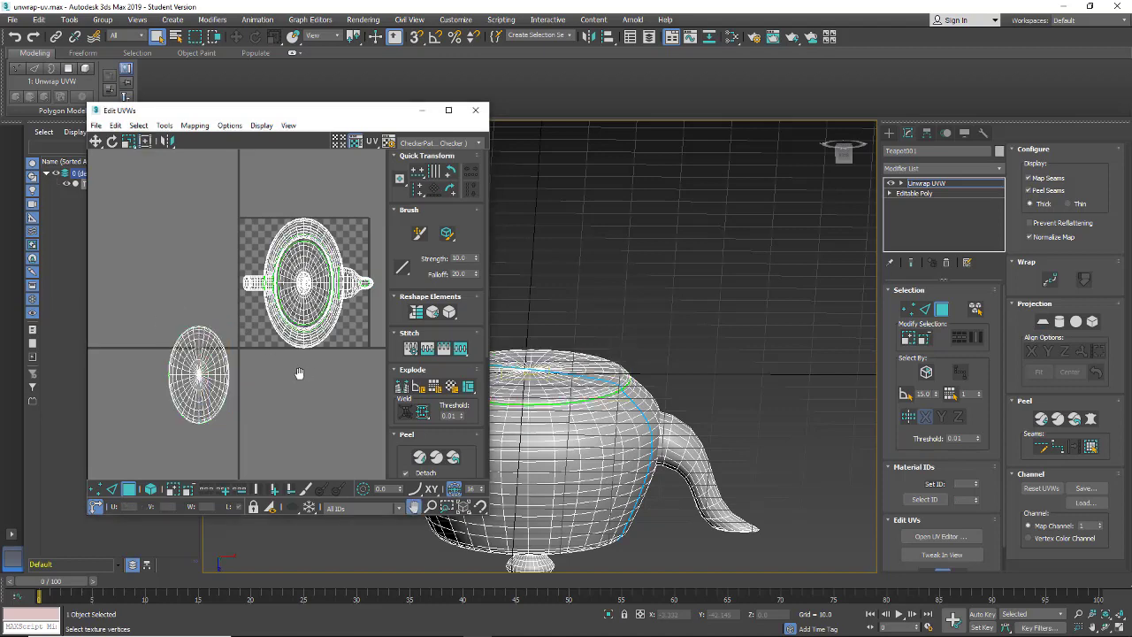
pyautogui.moveTo(270, 375); pyautogui.dragTo(256, 396, button='middle')
pyautogui.scroll(2, 255, 393)
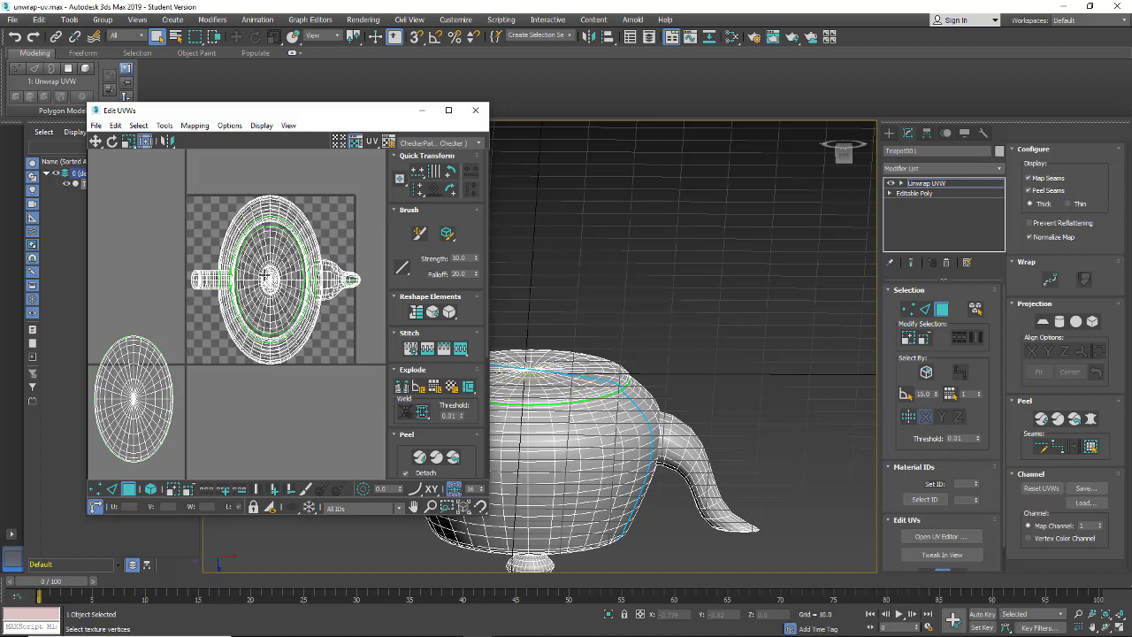
# Turn on Select By Element and move the body's UV islands down-left, then deselect.
pyautogui.click(975, 308)
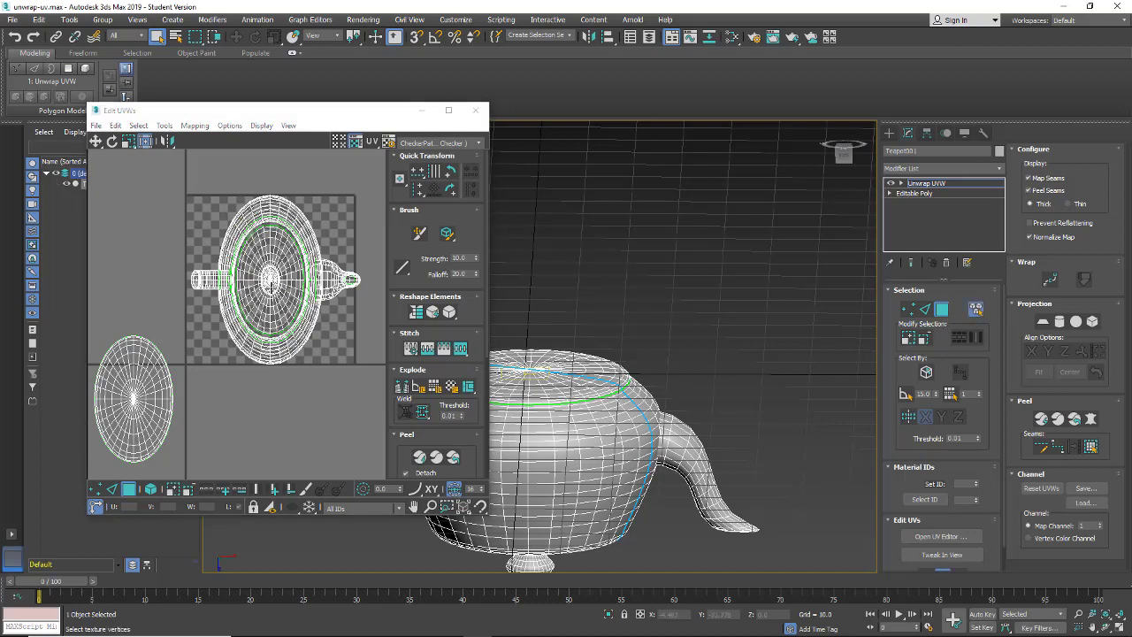
pyautogui.click(535, 383)
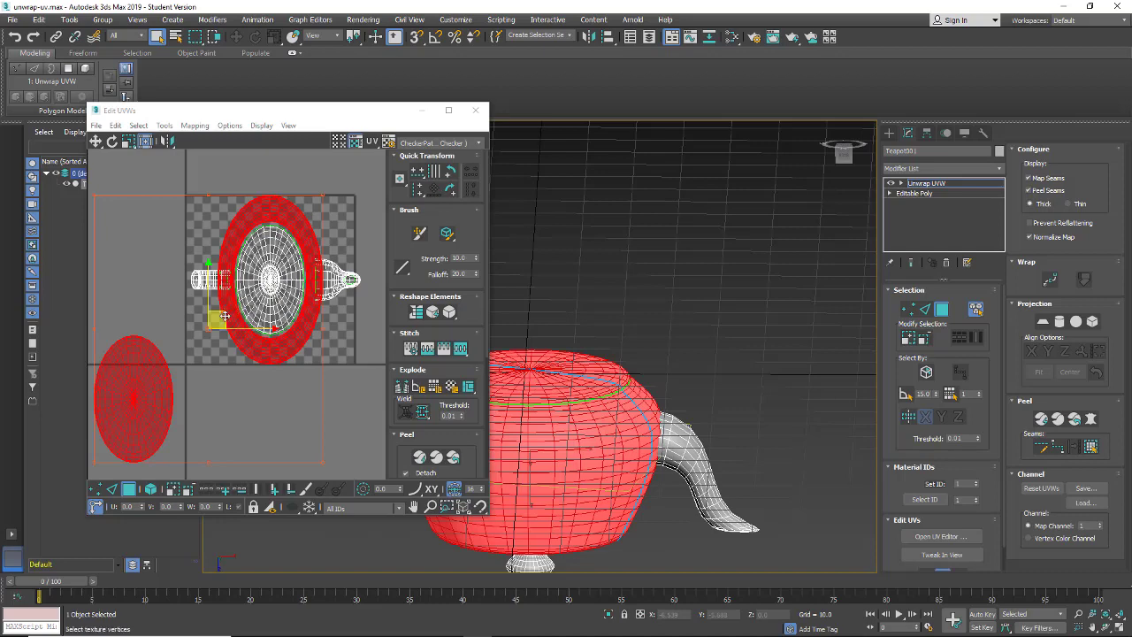
pyautogui.moveTo(217, 319); pyautogui.dragTo(221, 475)
pyautogui.moveTo(282, 312); pyautogui.dragTo(280, 260, button='middle')
pyautogui.click(274, 250)
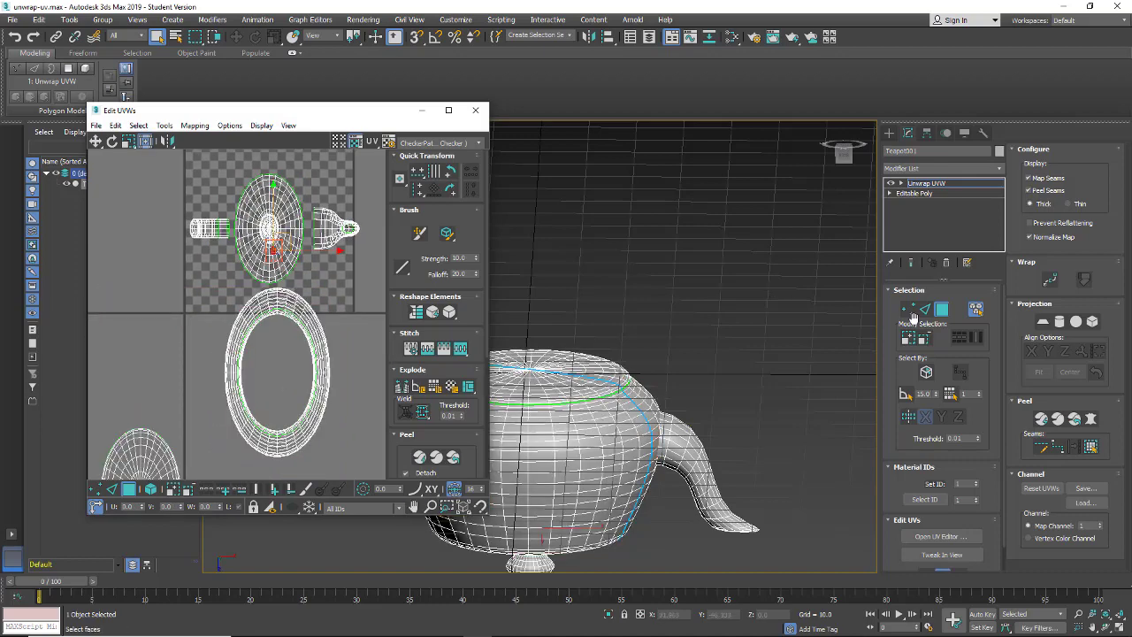
# Select the teapot's foot and move its UV island off the checker tile.
pyautogui.scroll(3, 572, 522)
pyautogui.moveTo(572, 522); pyautogui.dragTo(669, 434, button='middle')
pyautogui.click(621, 449)
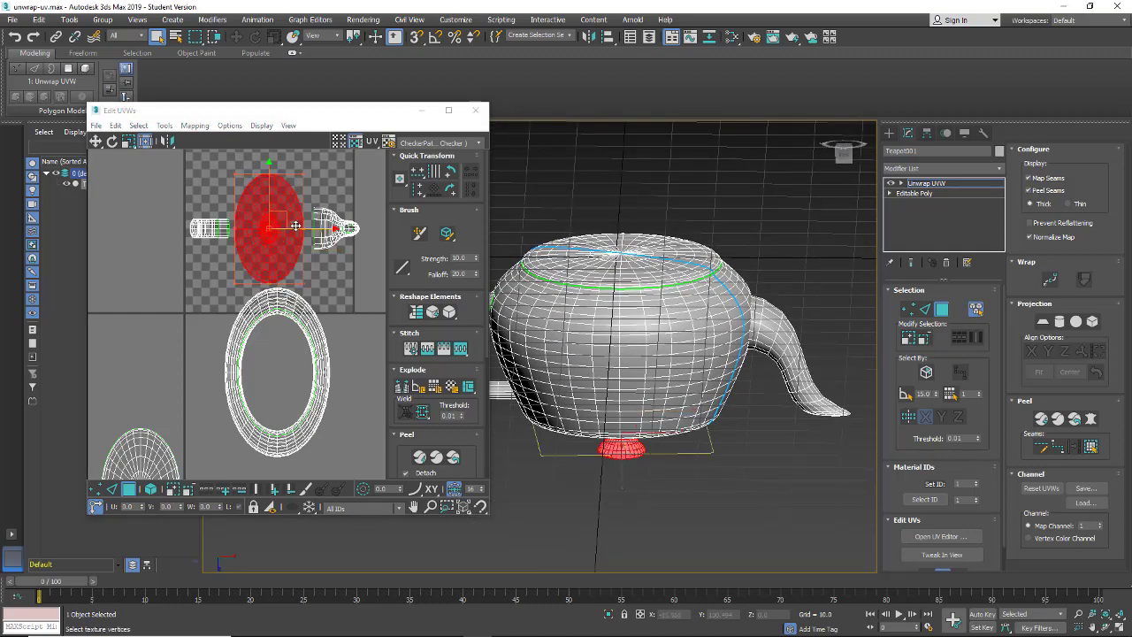
pyautogui.moveTo(270, 223); pyautogui.dragTo(147, 228)
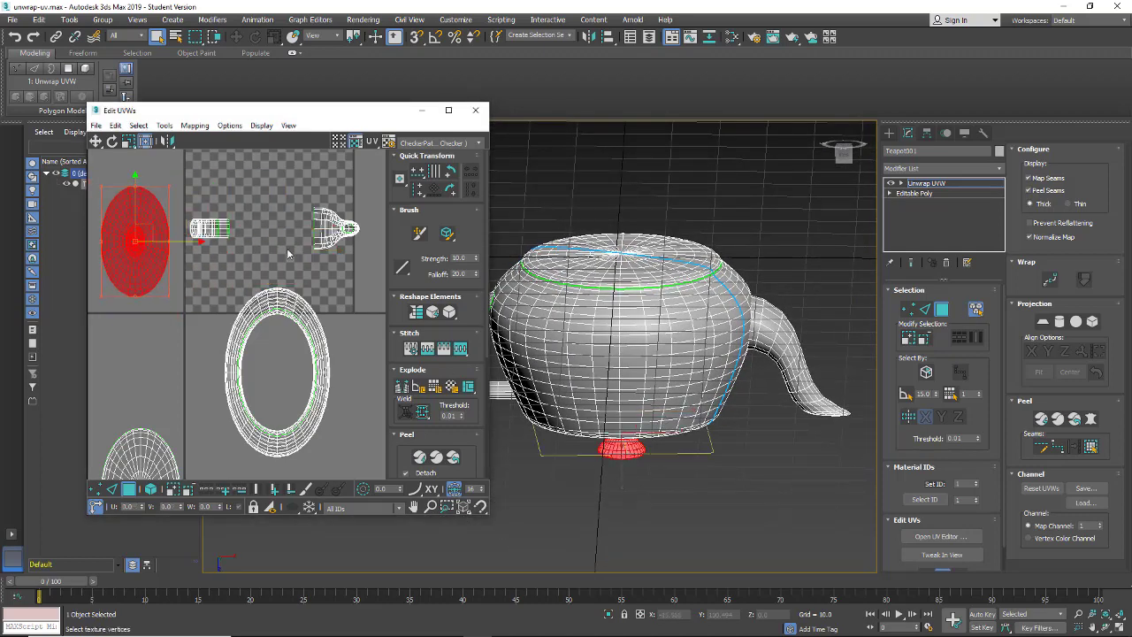
pyautogui.moveTo(365, 220); pyautogui.dragTo(365, 245, button='middle')
# Select the spout's UV island and move it down-left off the tile.
pyautogui.moveTo(365, 225); pyautogui.dragTo(204, 299)
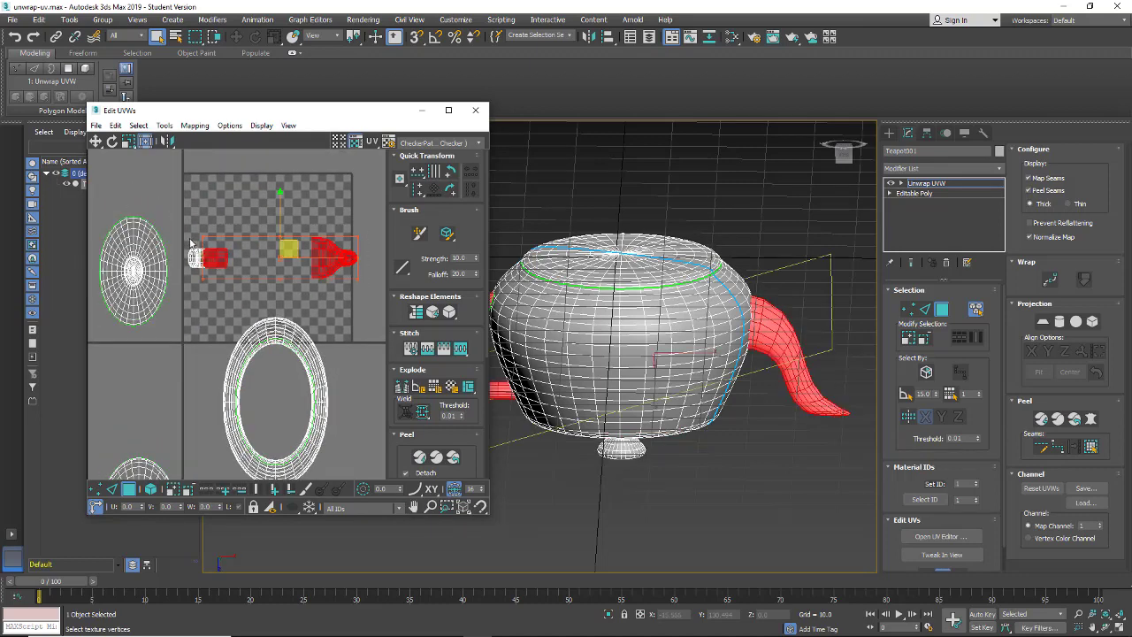
pyautogui.click(197, 258)
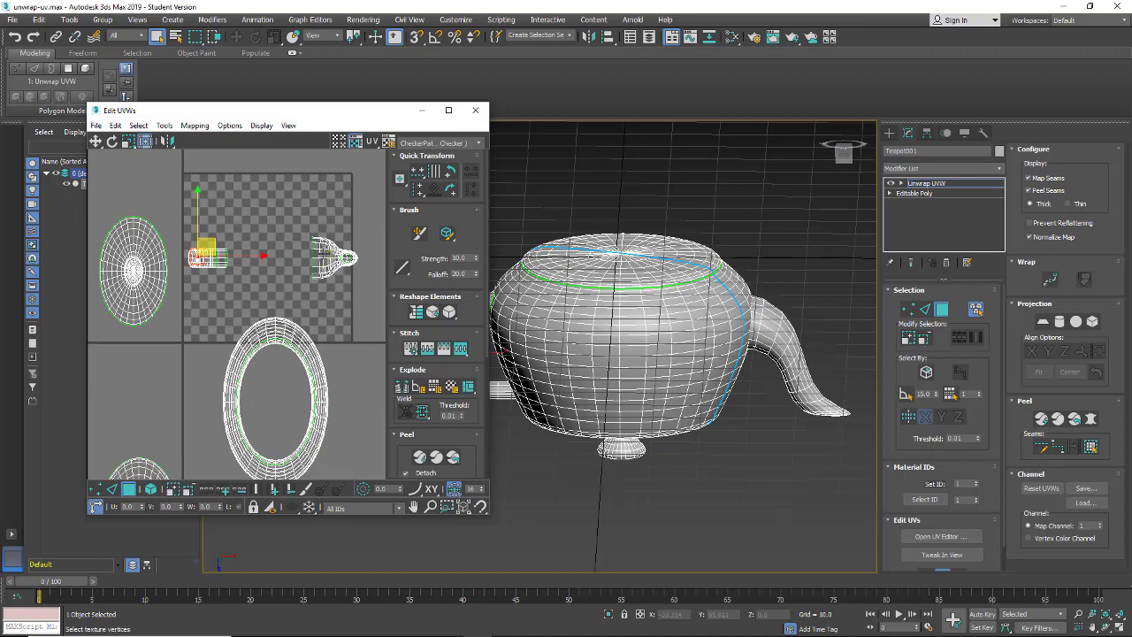
pyautogui.click(334, 258)
pyautogui.scroll(3, 340, 268)
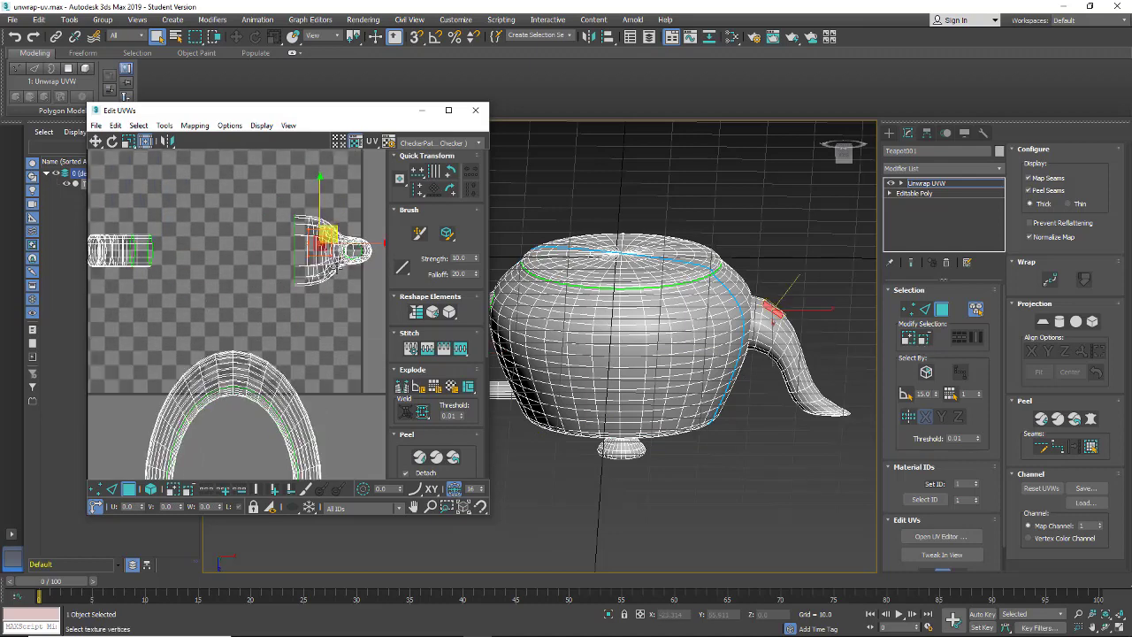
pyautogui.scroll(-3, 337, 268)
pyautogui.click(794, 351)
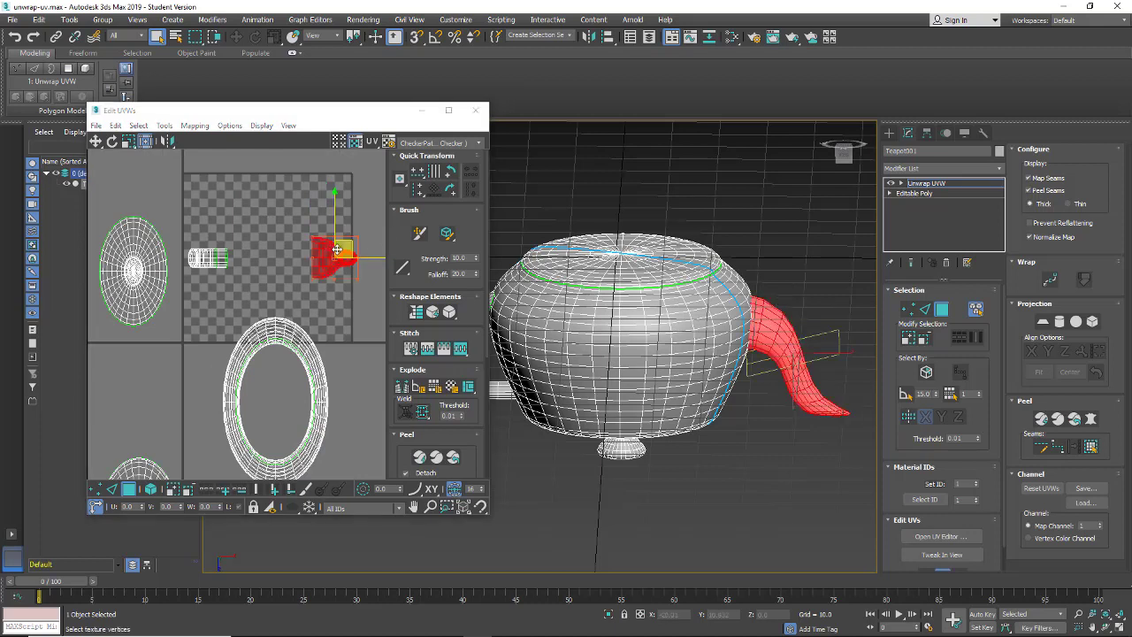
pyautogui.moveTo(334, 255); pyautogui.dragTo(155, 395)
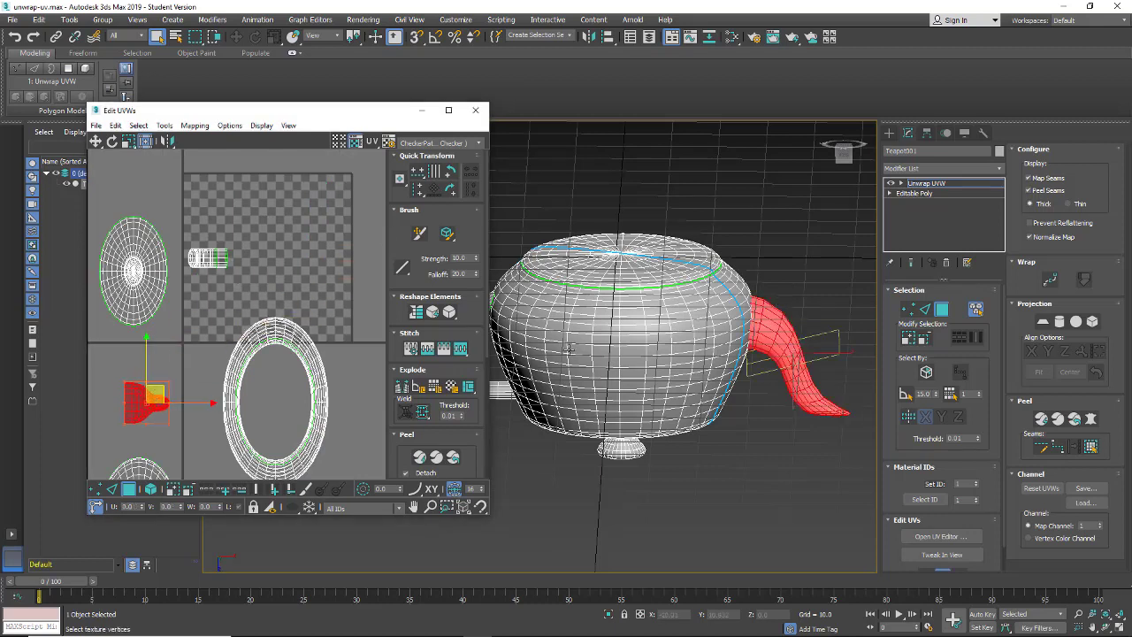
# Move the remaining small UV island off the tile and pick the foot piece on the ring.
pyautogui.click(212, 258)
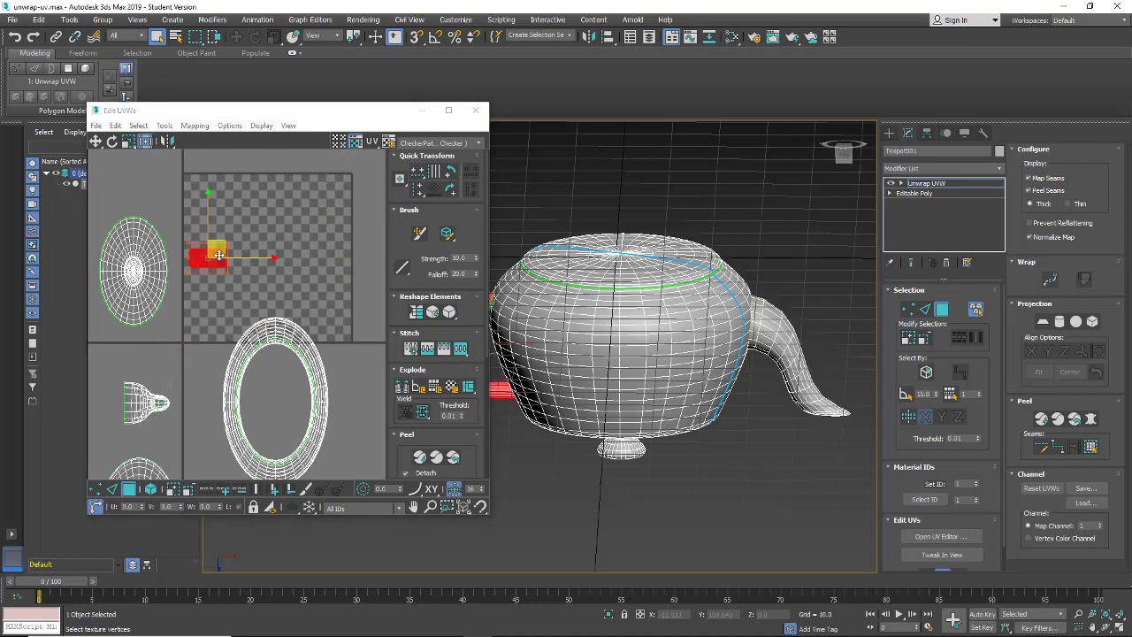
pyautogui.moveTo(213, 266); pyautogui.dragTo(119, 379)
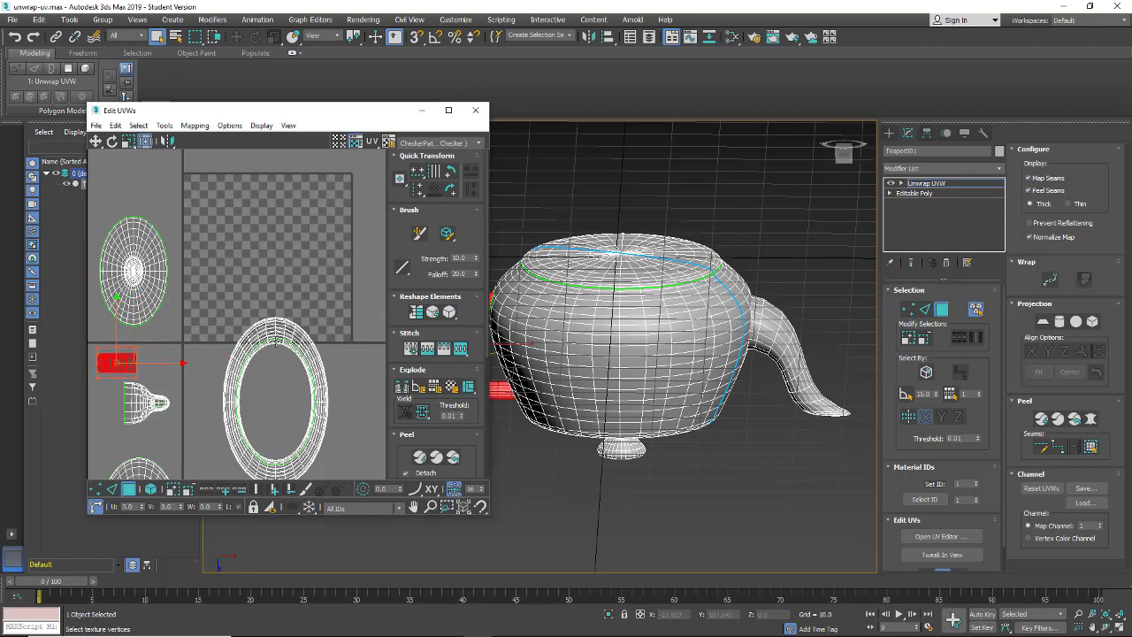
pyautogui.click(285, 335)
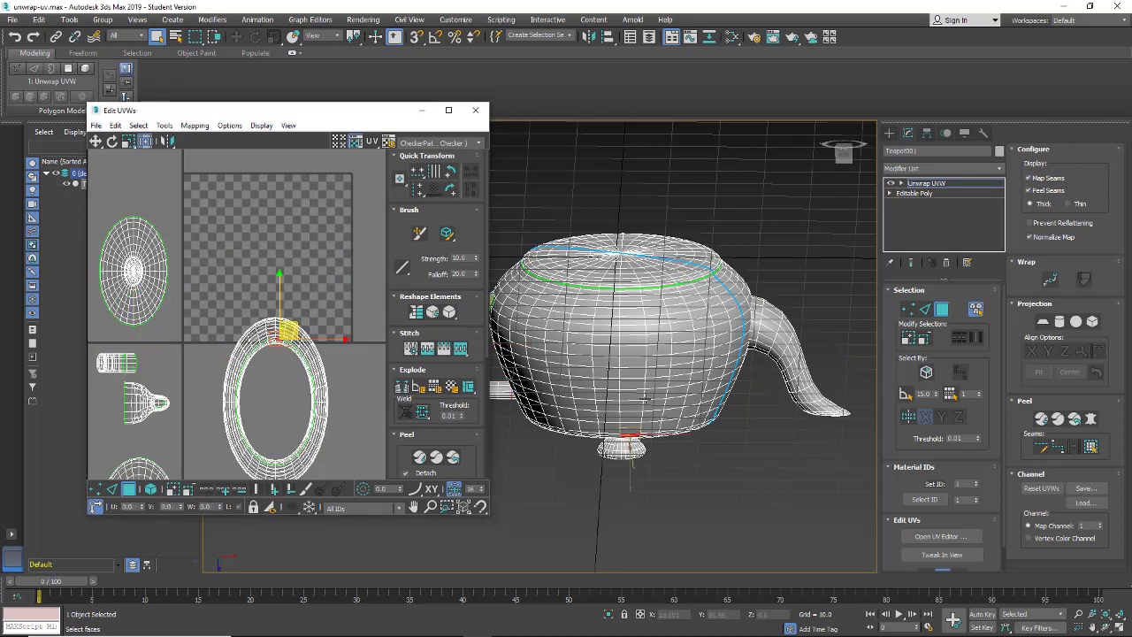
pyautogui.keyDown('alt'); pyautogui.moveTo(690, 457); pyautogui.dragTo(506, 374, button='middle'); pyautogui.keyUp('alt')
# Select the body's side faces and move their ring UV island down-right below the tile.
pyautogui.click(506, 374)
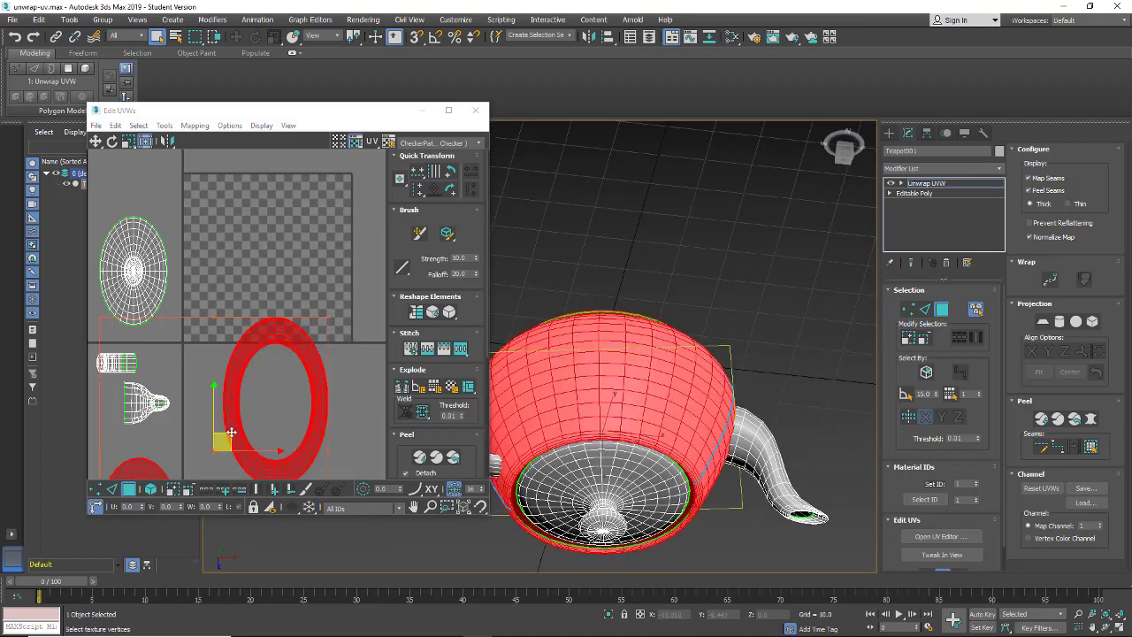
pyautogui.moveTo(223, 440); pyautogui.dragTo(309, 474)
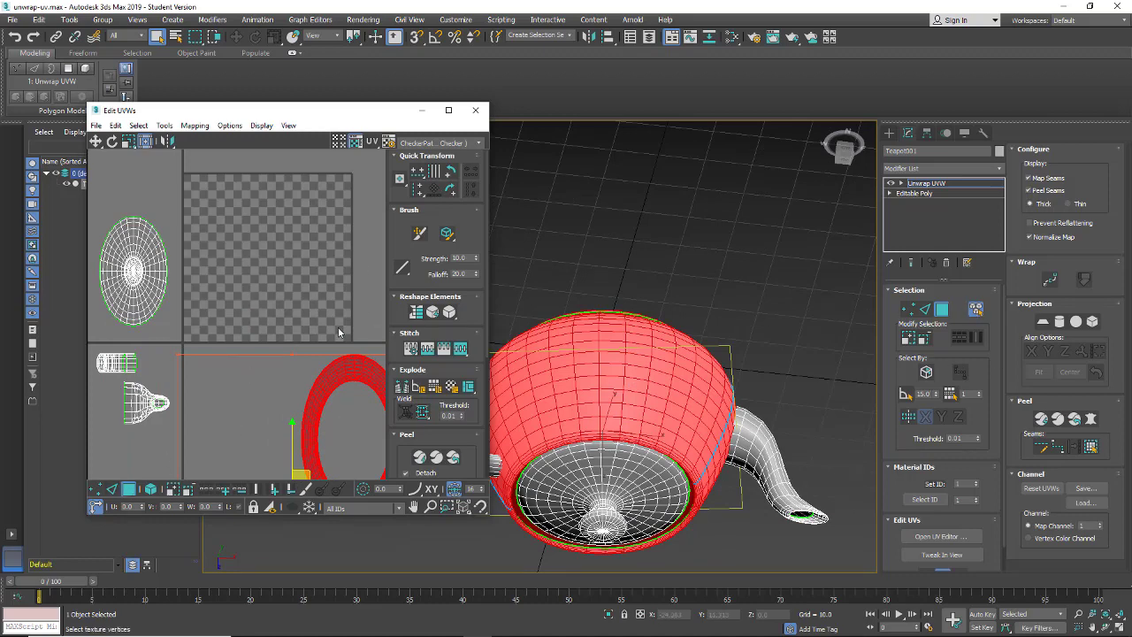
pyautogui.keyDown('alt'); pyautogui.moveTo(593, 312); pyautogui.dragTo(496, 345, button='middle'); pyautogui.keyUp('alt')
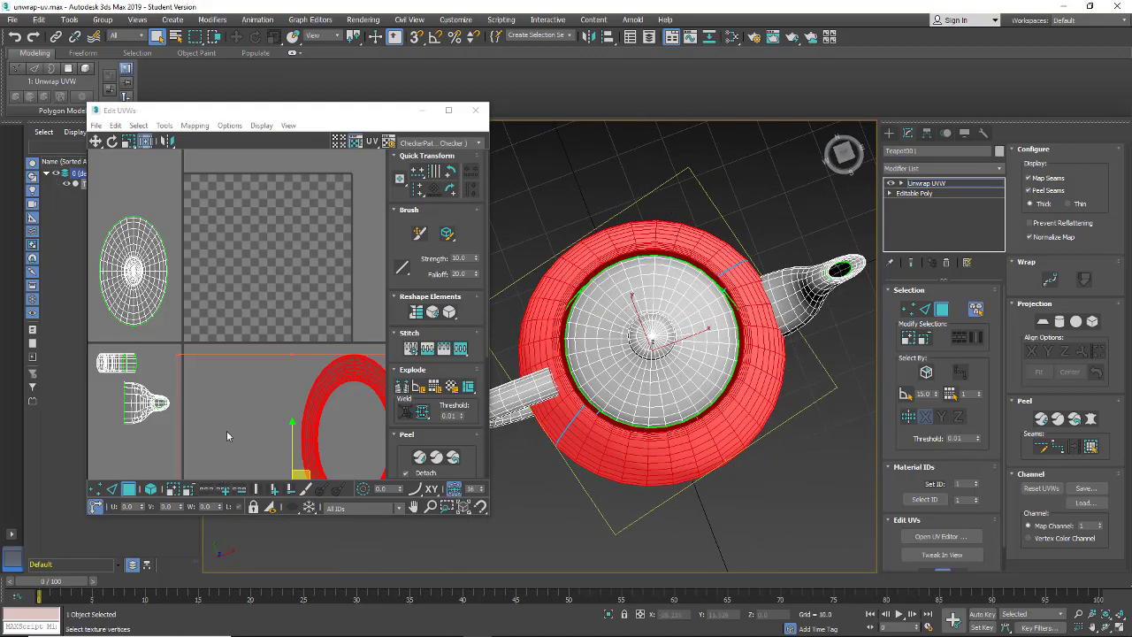
pyautogui.moveTo(226, 425); pyautogui.dragTo(217, 316, button='middle')
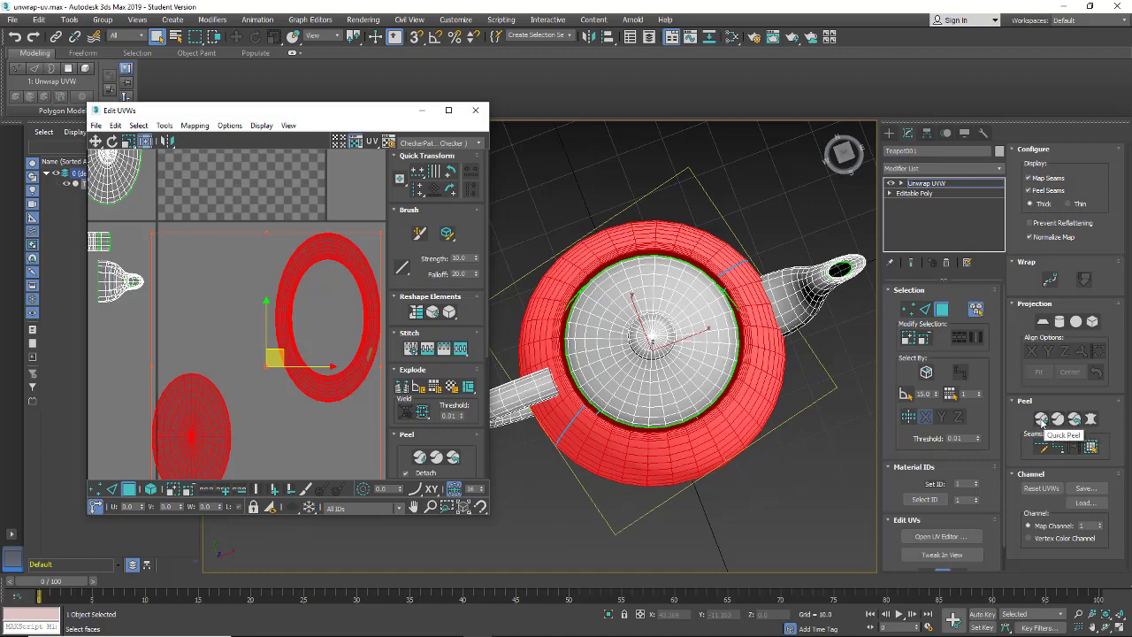
# Quick Peel the selected body faces into four flattened islands over the top of the tile.
pyautogui.click(1041, 419)
pyautogui.scroll(-4, 325, 417)
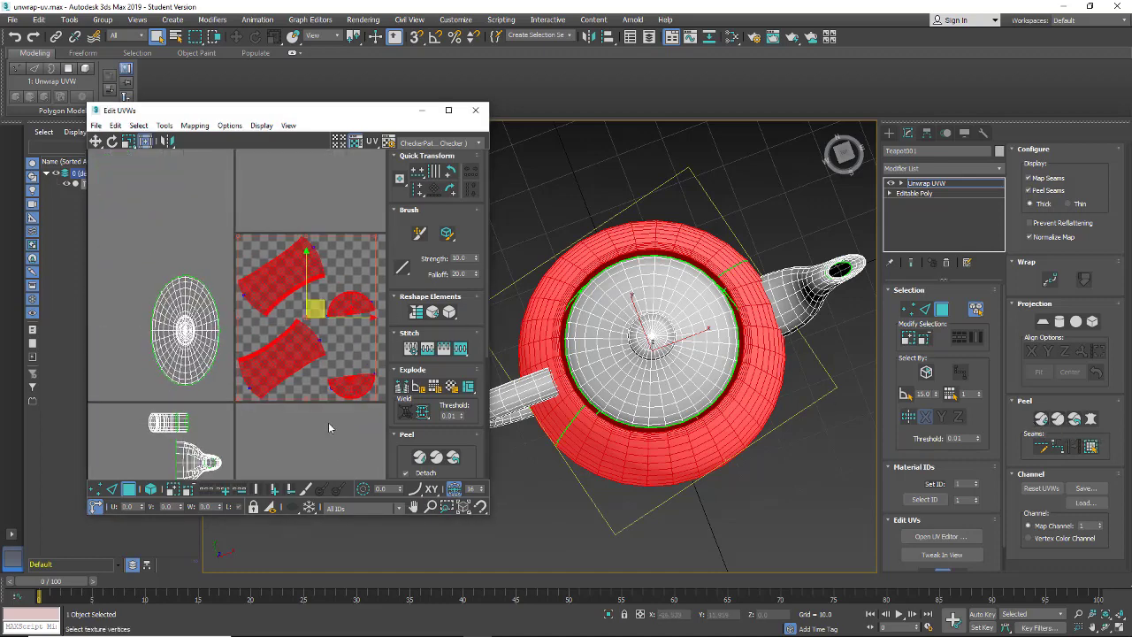
pyautogui.scroll(2, 334, 326)
pyautogui.moveTo(335, 327); pyautogui.dragTo(291, 331, button='middle')
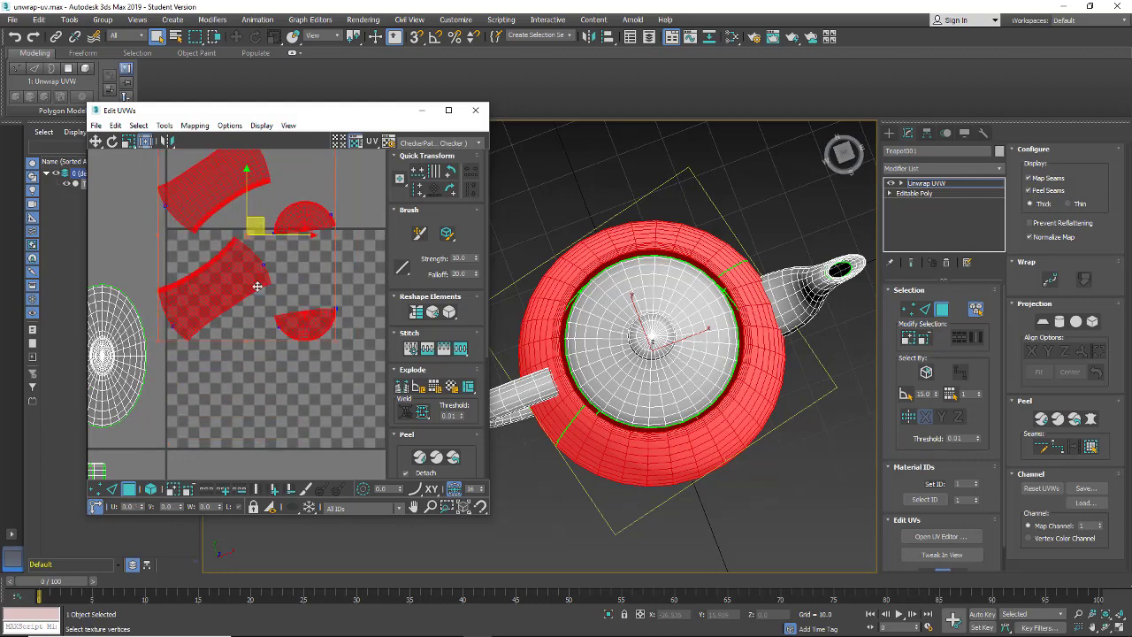
pyautogui.scroll(-2, 263, 350)
pyautogui.moveTo(265, 386); pyautogui.dragTo(303, 238, button='middle')
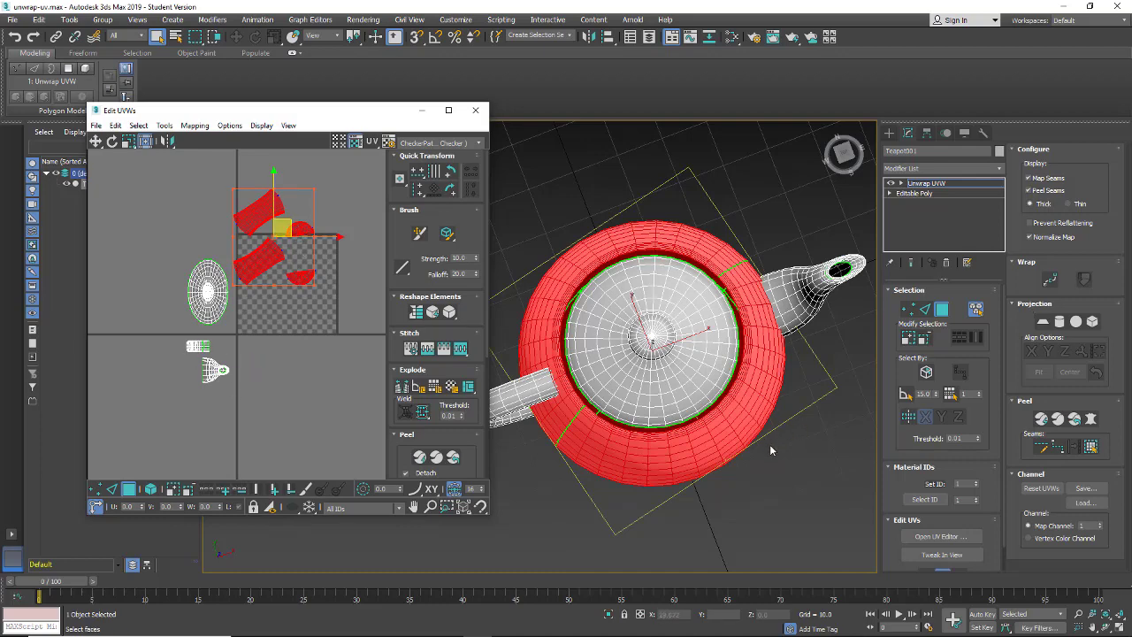
pyautogui.keyDown('alt'); pyautogui.moveTo(770, 457); pyautogui.dragTo(787, 371, button='middle'); pyautogui.keyUp('alt')
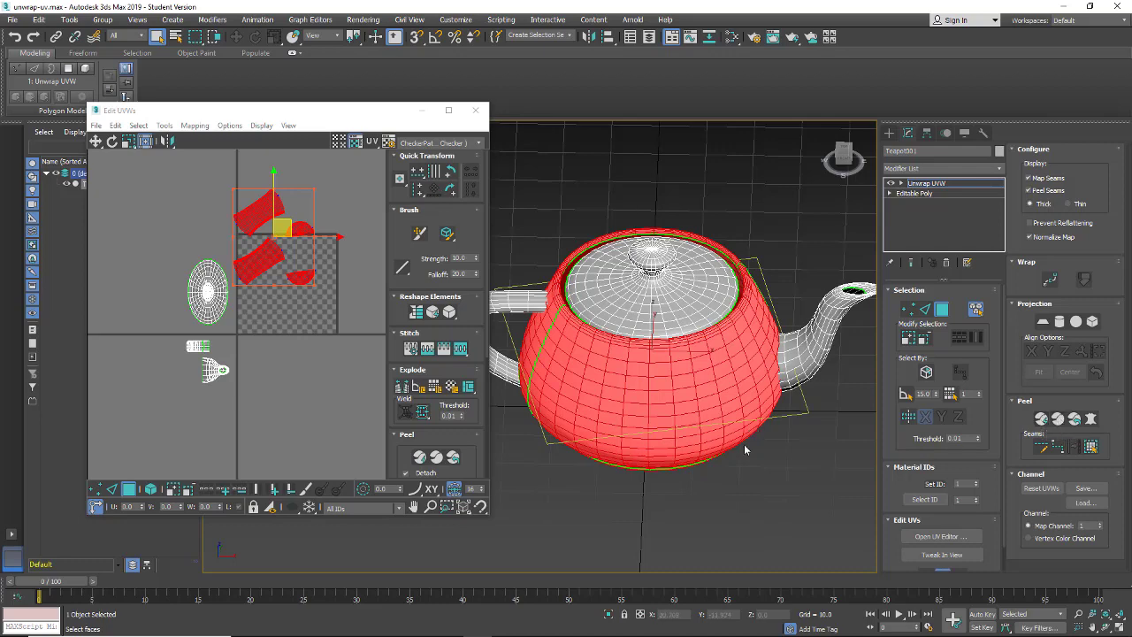
# Pan and zoom the UV editor to frame the four red body shells and the lid's UV circle.
pyautogui.moveTo(743, 445); pyautogui.dragTo(761, 382, button='middle')
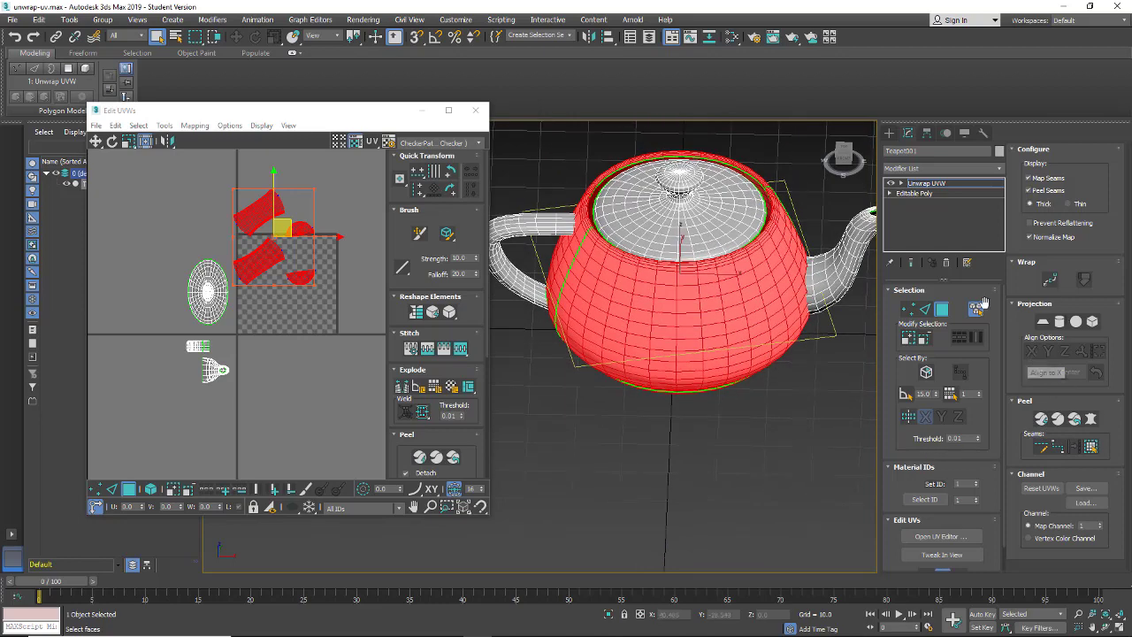
pyautogui.moveTo(245, 310); pyautogui.dragTo(265, 409, button='middle')
pyautogui.scroll(6, 263, 394)
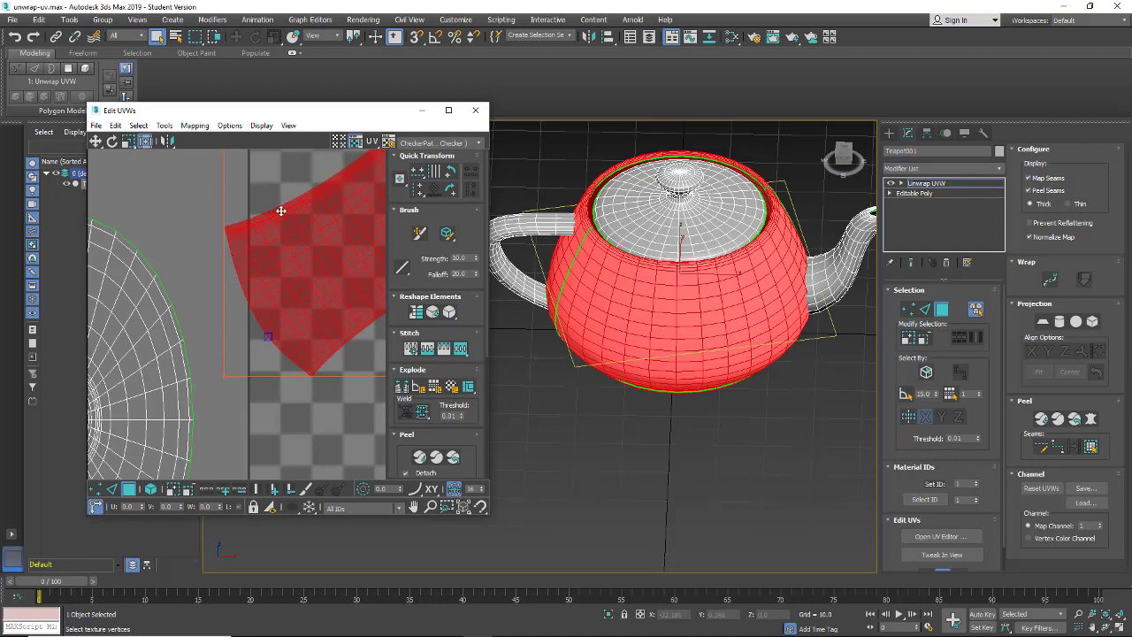
pyautogui.moveTo(275, 420); pyautogui.dragTo(253, 432, button='middle')
pyautogui.scroll(-3, 254, 432)
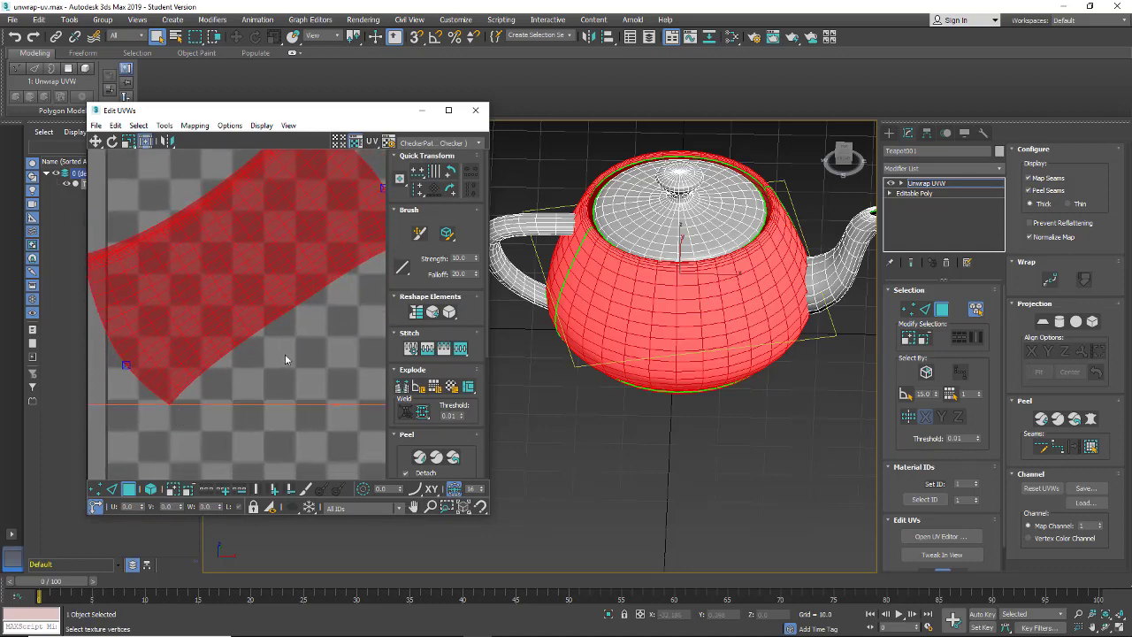
pyautogui.scroll(-4, 286, 357)
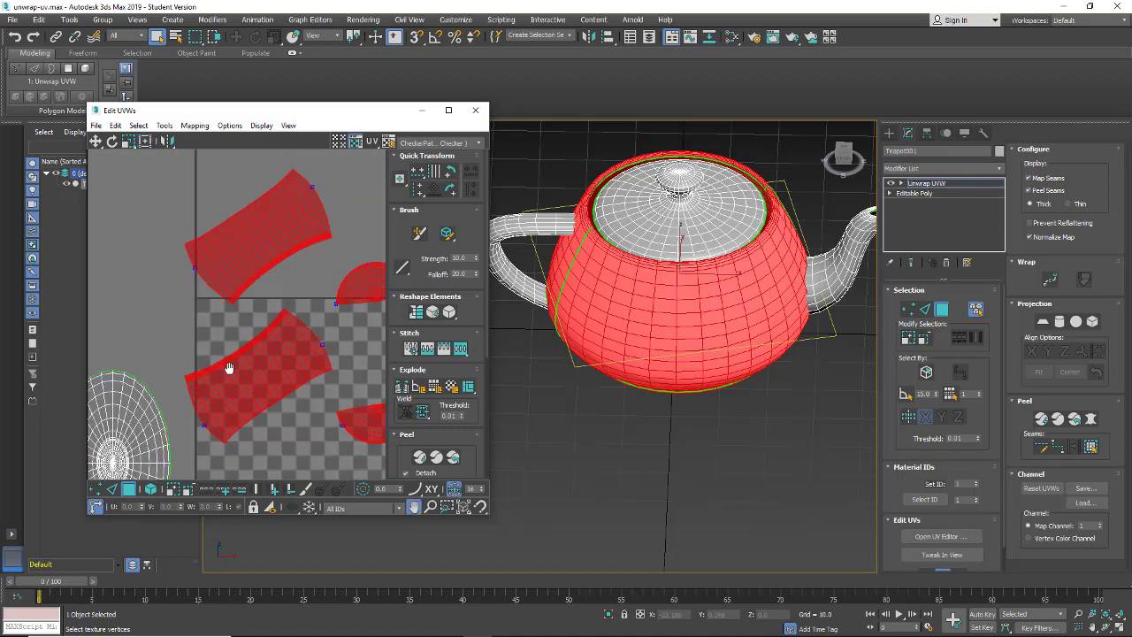
pyautogui.scroll(-3, 291, 437)
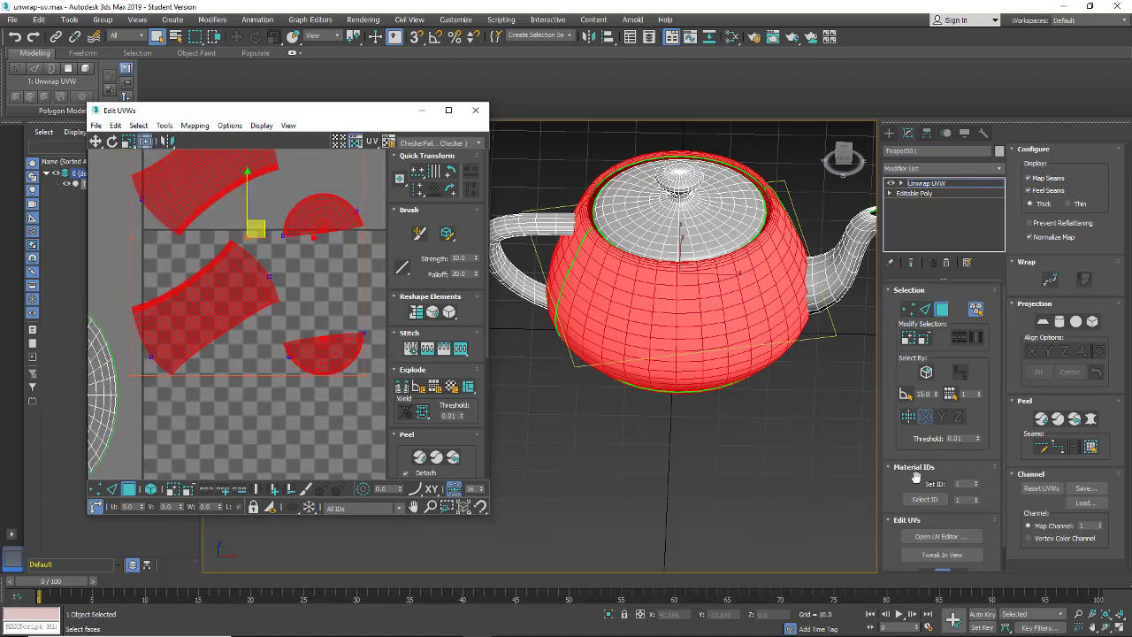
pyautogui.scroll(-2, 915, 478)
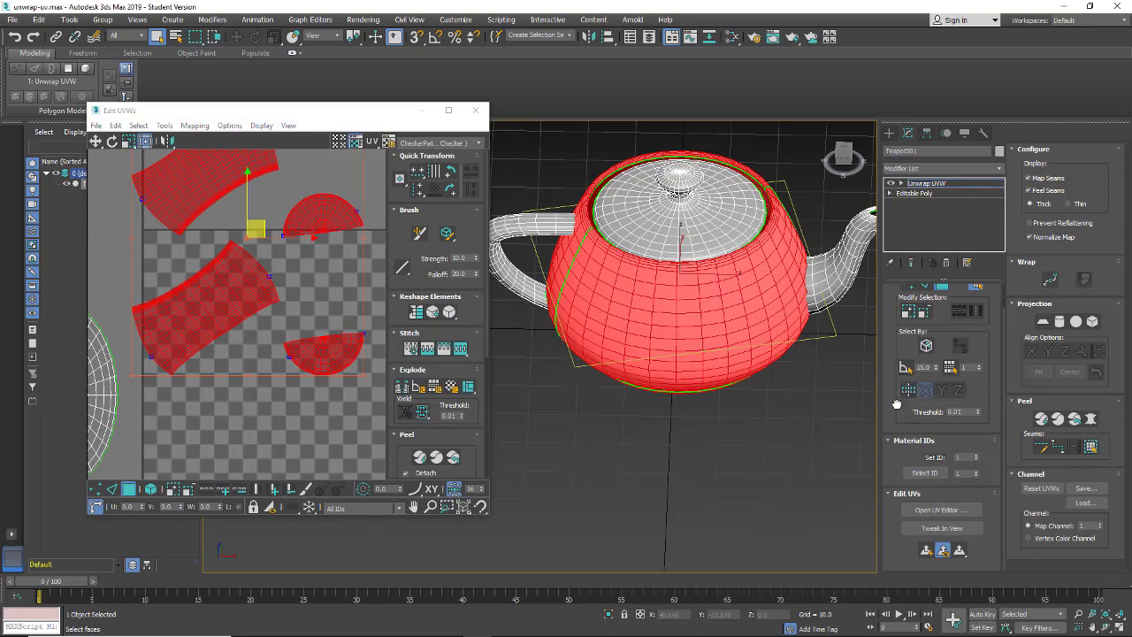
pyautogui.scroll(2, 889, 456)
pyautogui.scroll(-2, 889, 455)
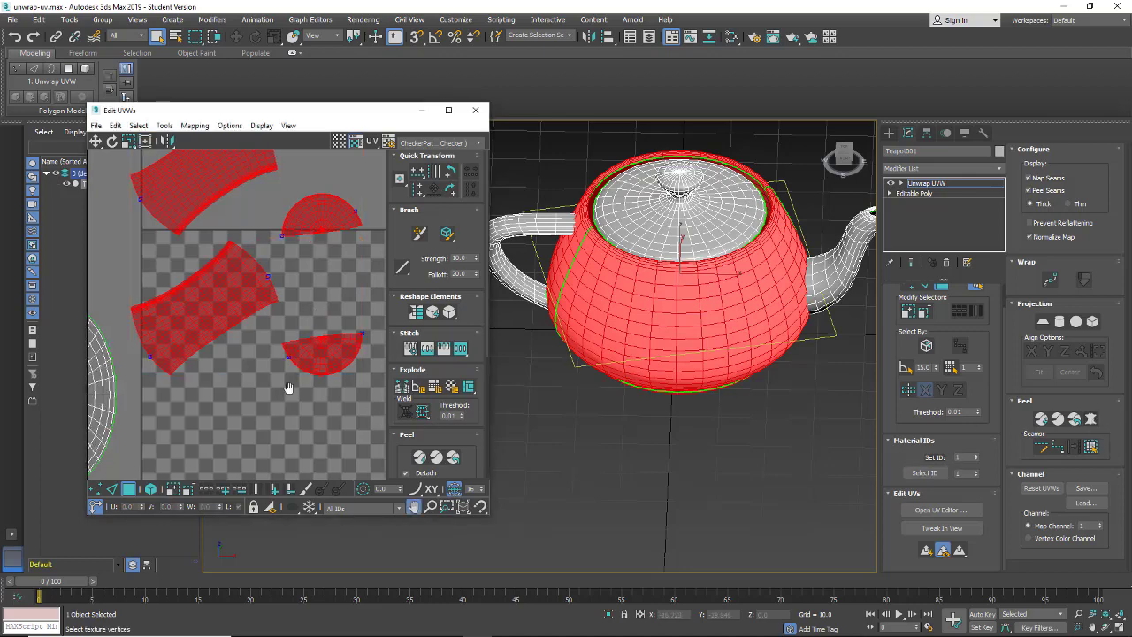
pyautogui.moveTo(304, 392)
pyautogui.mouseDown(button='middle')
pyautogui.moveTo(384, 434)
pyautogui.moveTo(301, 369)
pyautogui.mouseUp(button='middle')
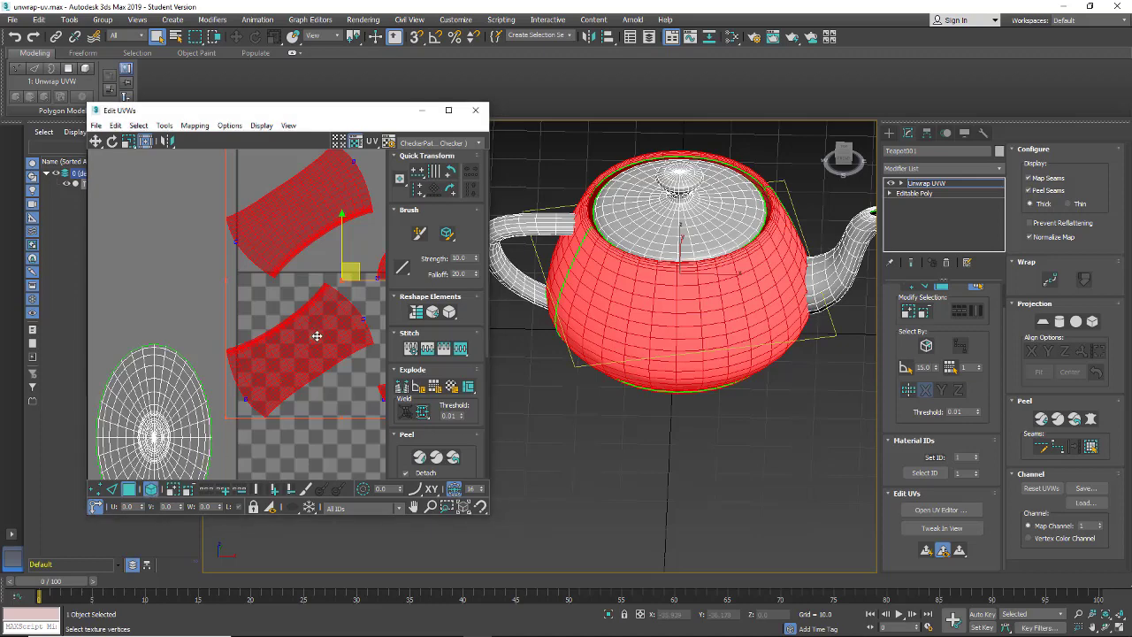
# Select all the UV shells and move them off the 0–1 checker square.
pyautogui.click(300, 375)
pyautogui.click(289, 375)
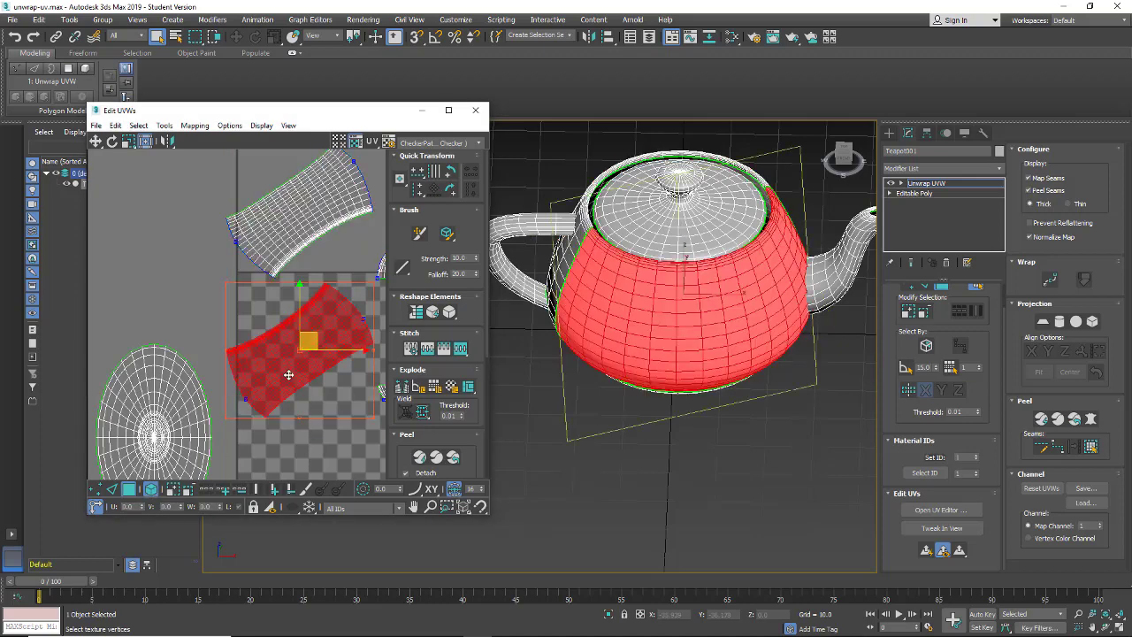
pyautogui.moveTo(291, 382); pyautogui.dragTo(262, 352, button='middle')
pyautogui.scroll(-3, 273, 348)
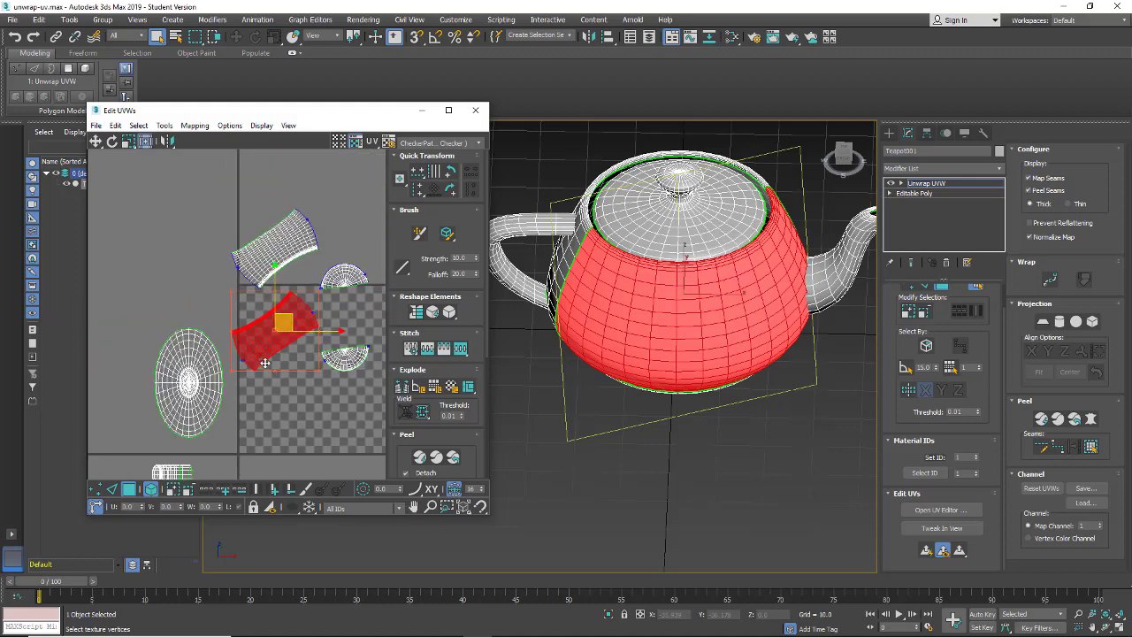
pyautogui.moveTo(213, 297); pyautogui.dragTo(213, 325, button='middle')
pyautogui.scroll(-4, 140, 253)
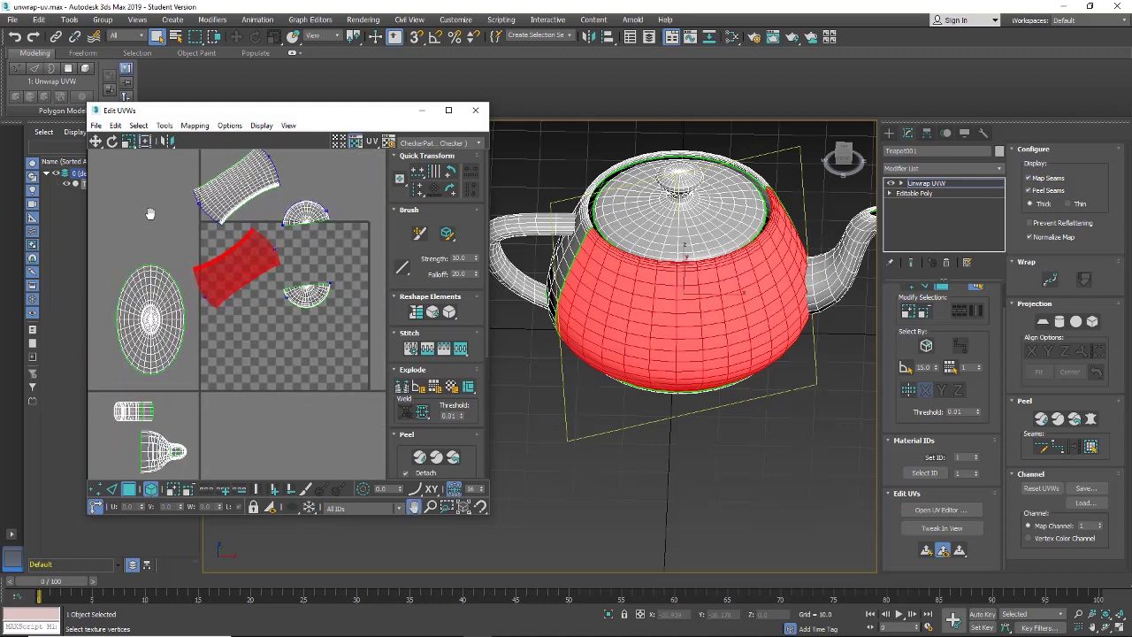
pyautogui.moveTo(137, 417); pyautogui.dragTo(285, 161)
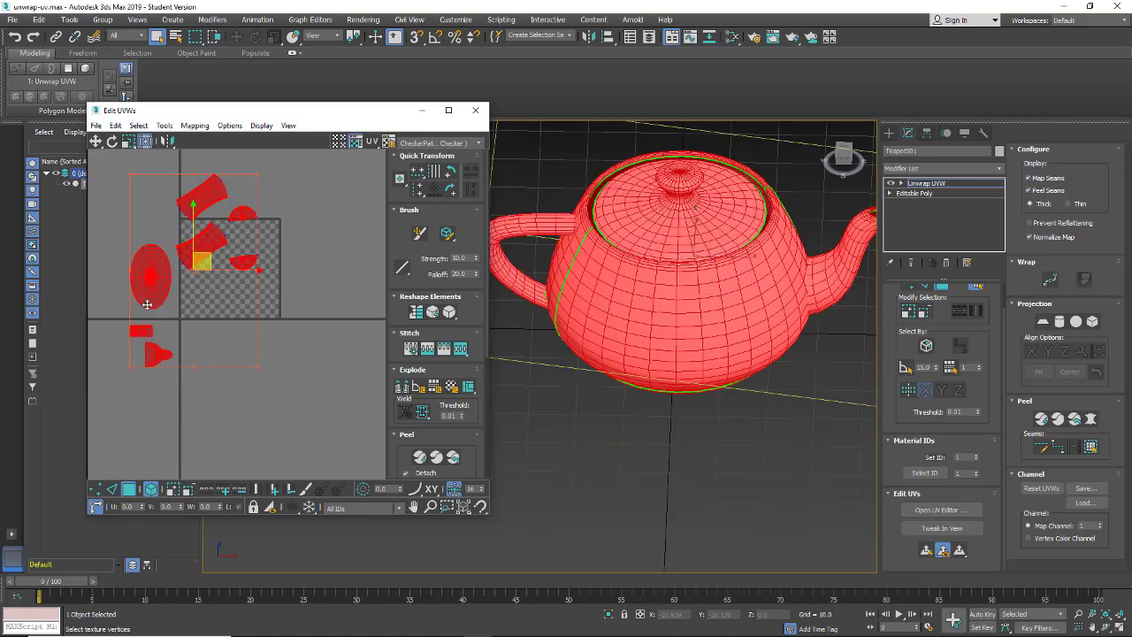
pyautogui.moveTo(221, 265)
pyautogui.mouseDown()
pyautogui.moveTo(282, 425)
pyautogui.moveTo(235, 255)
pyautogui.mouseUp()
# Move only the teapot body shell back into the checker square.
pyautogui.click(265, 403)
pyautogui.click(270, 399)
pyautogui.scroll(4, 226, 283)
pyautogui.moveTo(223, 313); pyautogui.dragTo(238, 392, button='middle')
pyautogui.moveTo(325, 113); pyautogui.dragTo(604, 139)
pyautogui.scroll(2, 643, 382)
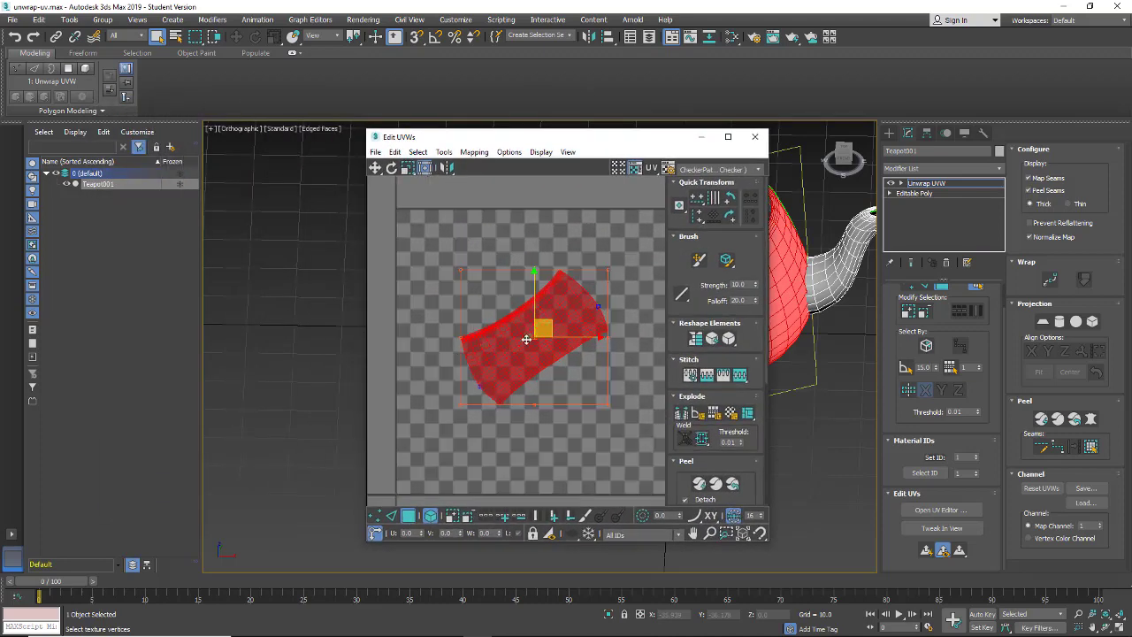
# Pelt-map the body shell with Show Local Distortions on and start the pelt stretch.
pyautogui.click(1091, 420)
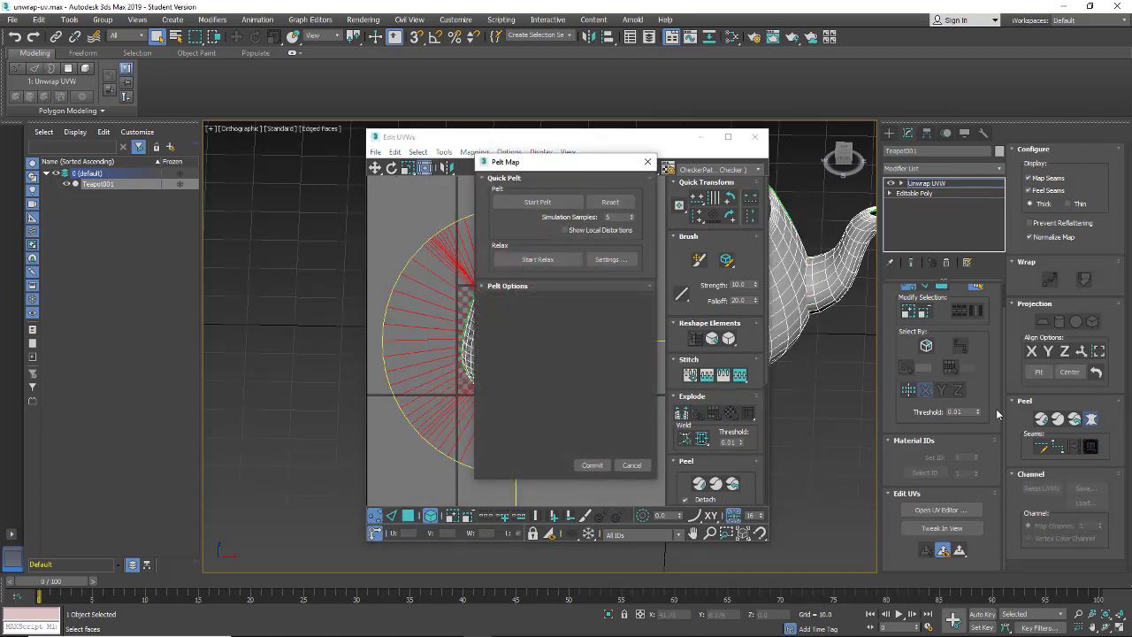
pyautogui.moveTo(536, 168); pyautogui.dragTo(794, 185)
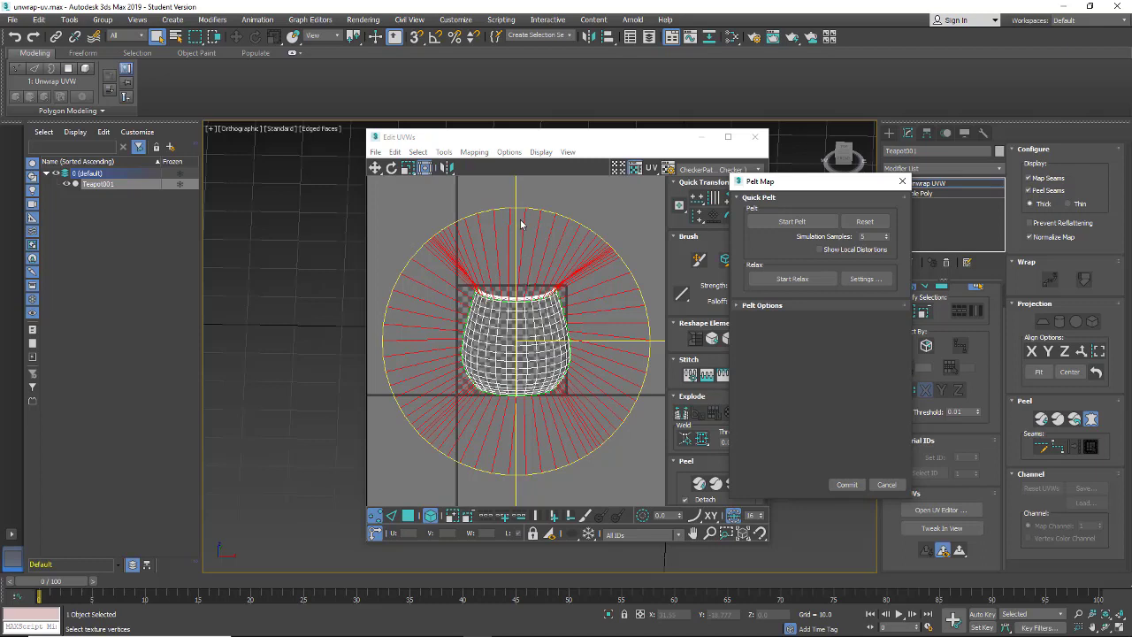
pyautogui.click(799, 221)
pyautogui.click(821, 250)
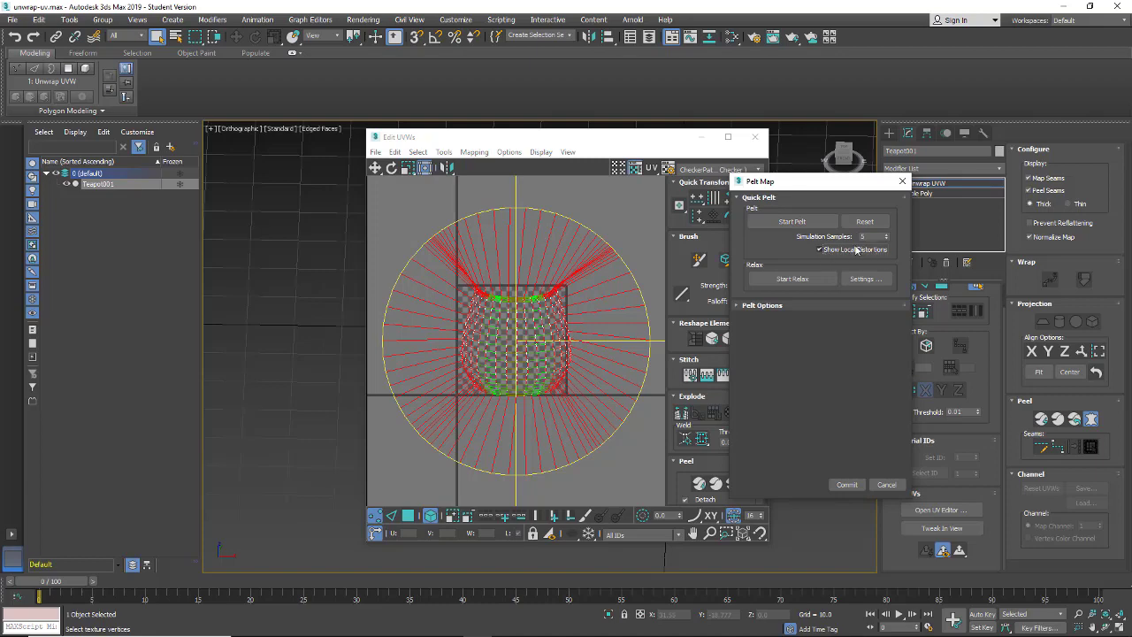
pyautogui.click(781, 224)
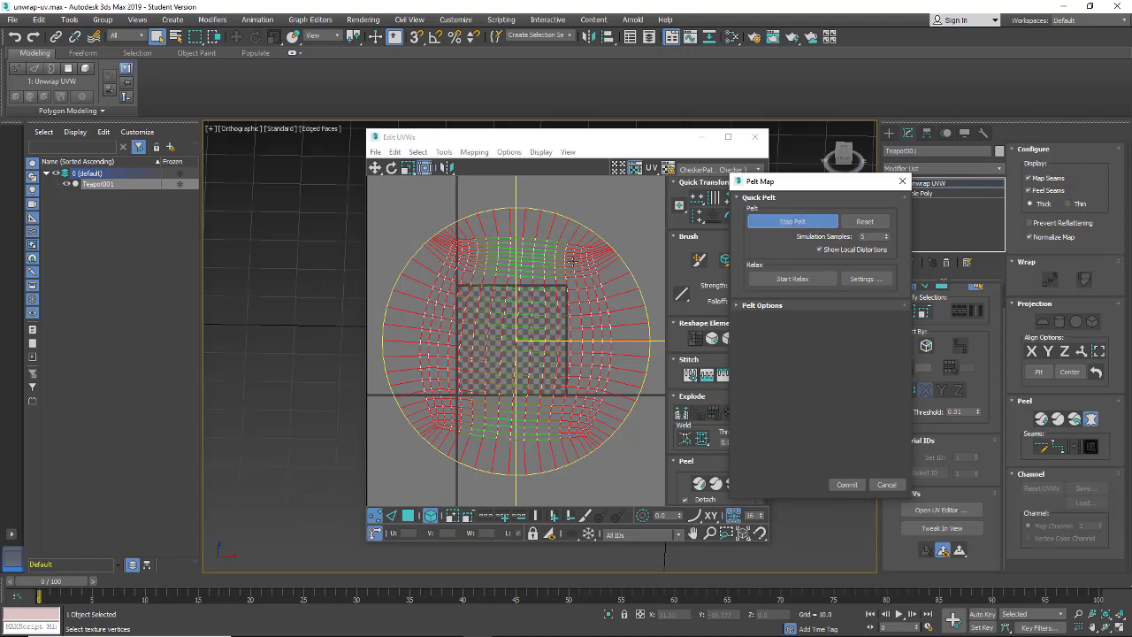
# Stop the pelt and run one relax pass on the body UVs.
pyautogui.click(783, 226)
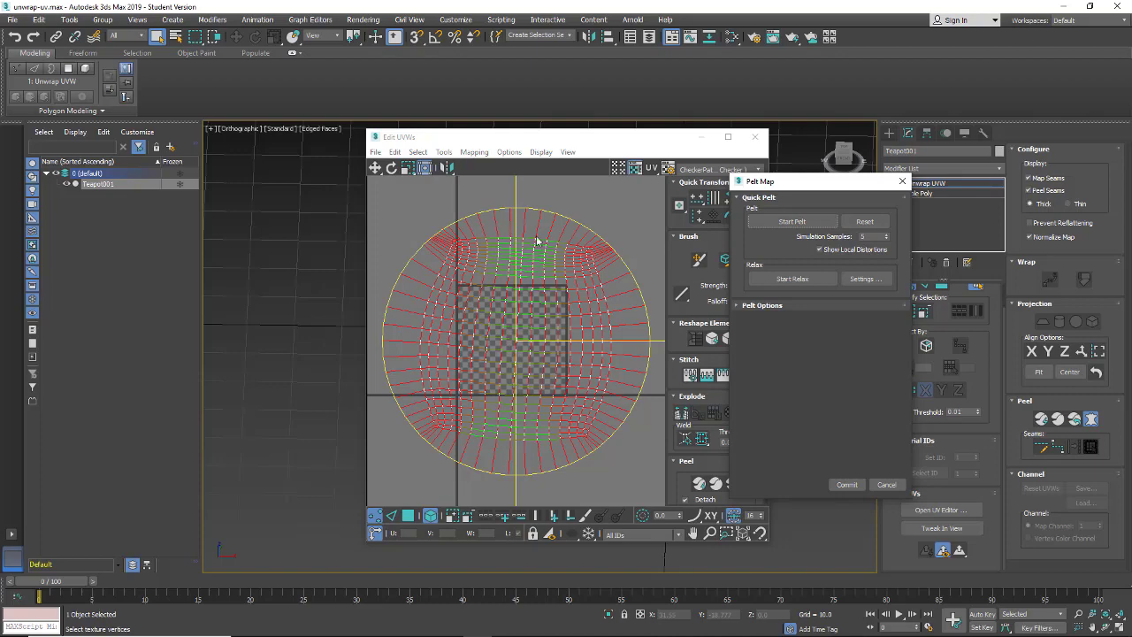
pyautogui.scroll(2, 531, 337)
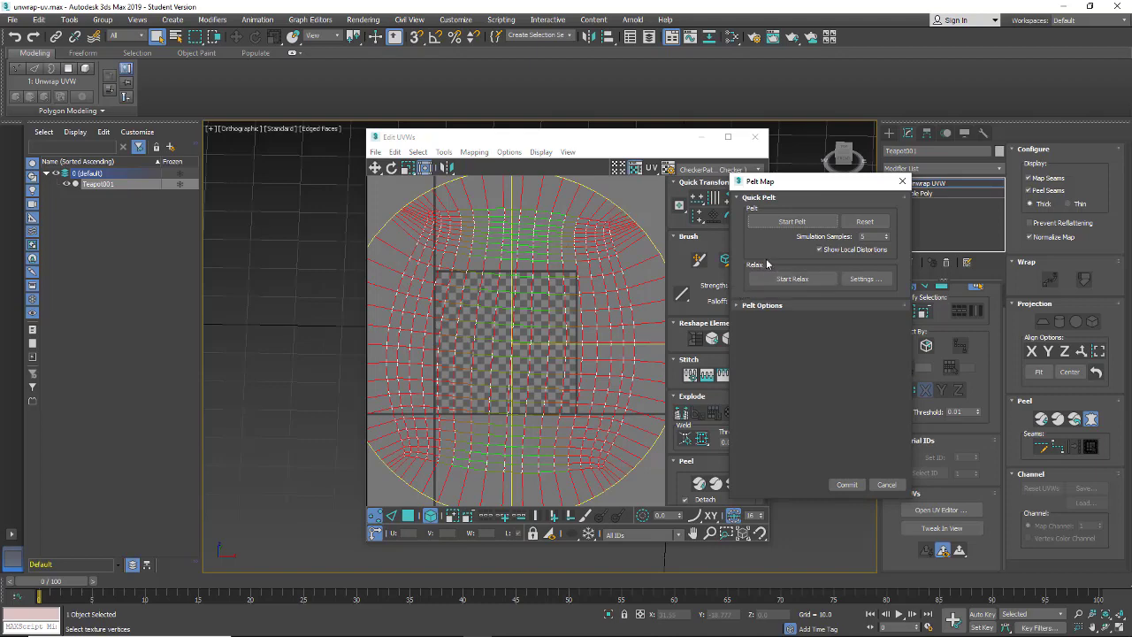
pyautogui.scroll(-2, 581, 251)
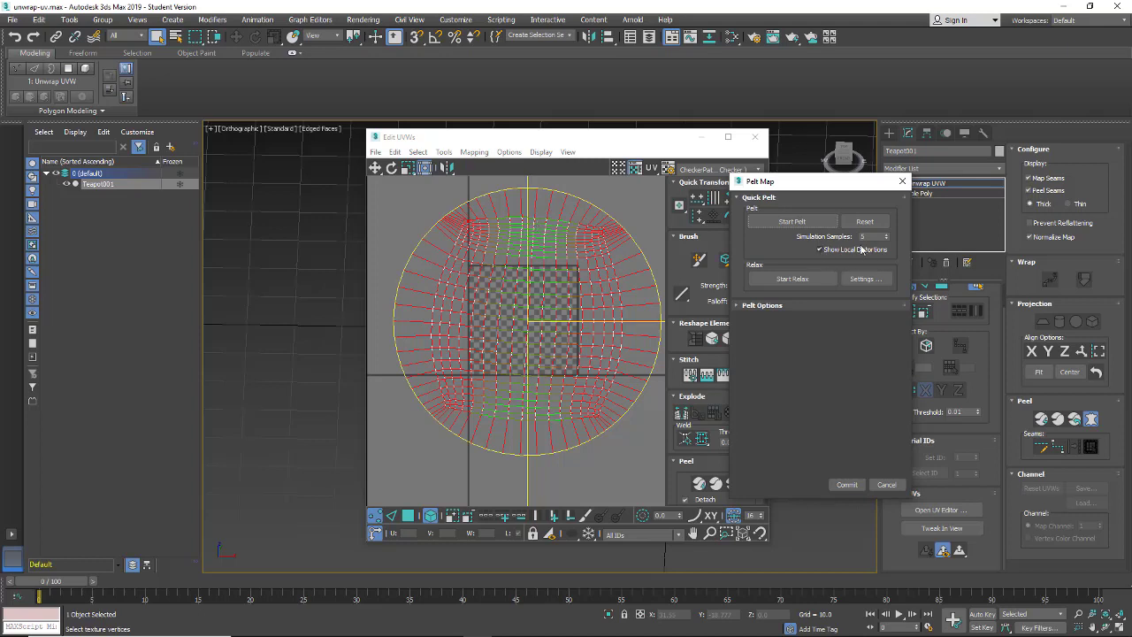
pyautogui.click(799, 279)
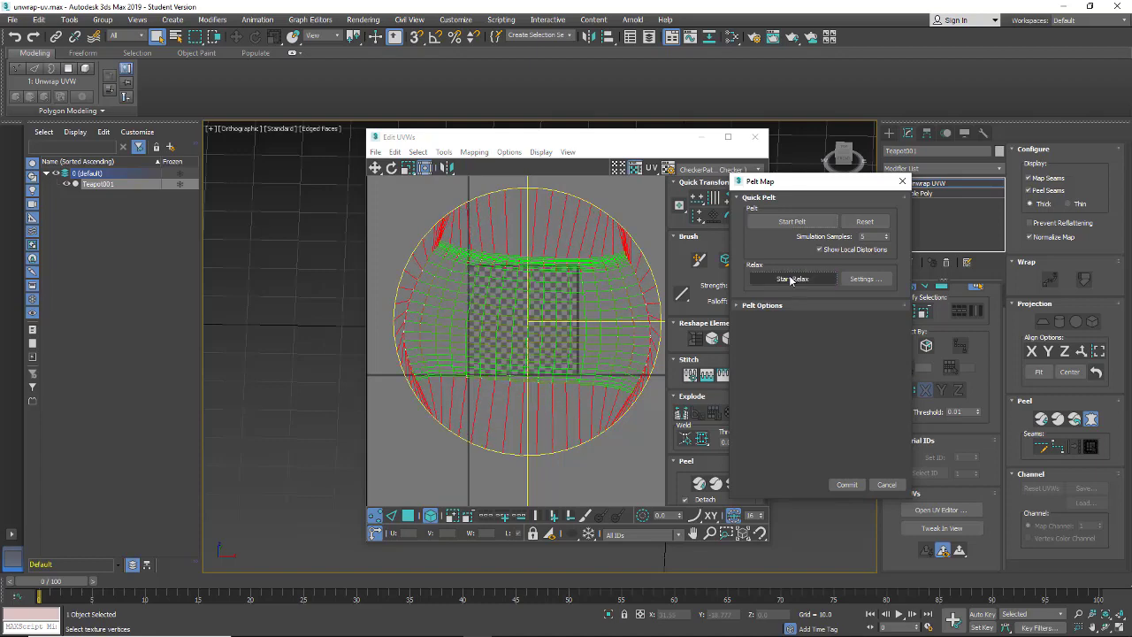
pyautogui.click(792, 280)
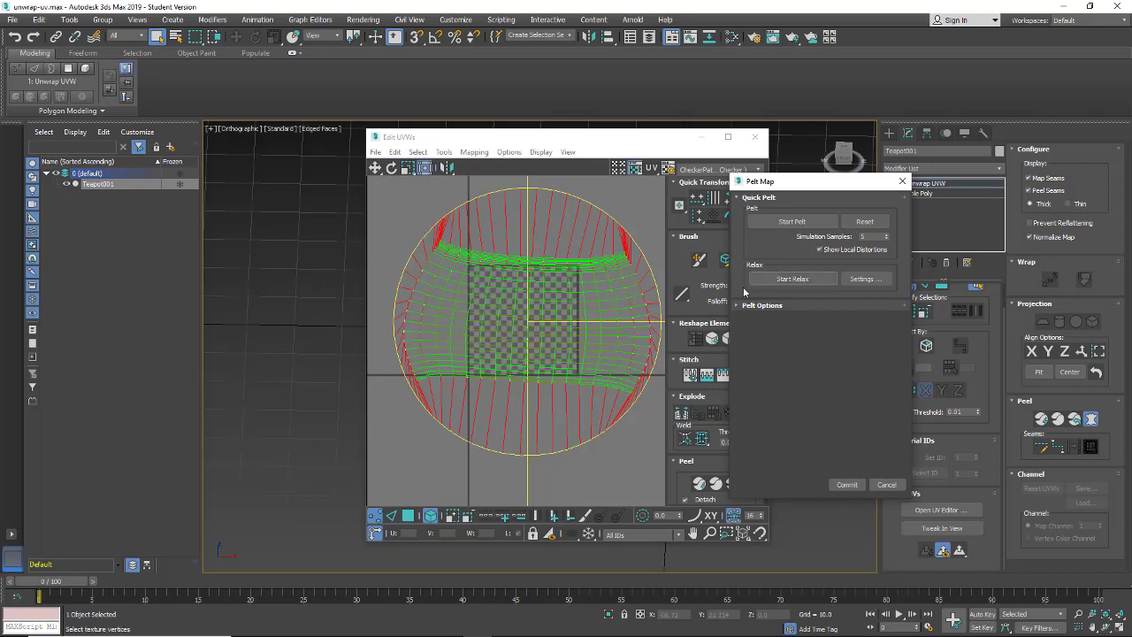
# Relax the body UVs once more and commit the pelt map.
pyautogui.scroll(2, 532, 367)
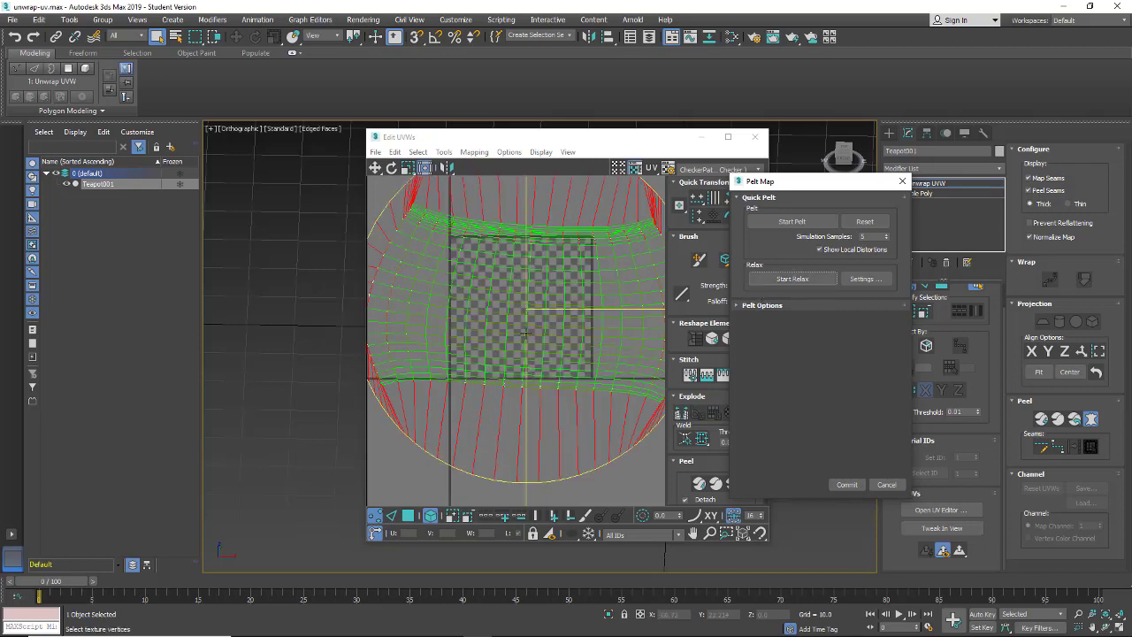
pyautogui.click(782, 282)
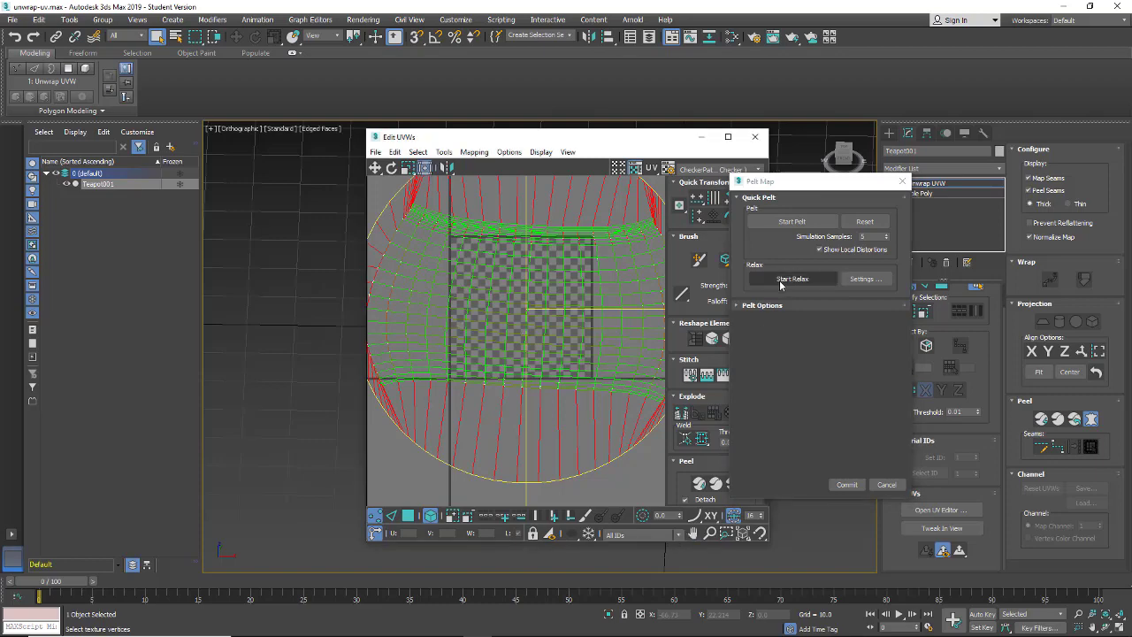
pyautogui.click(781, 281)
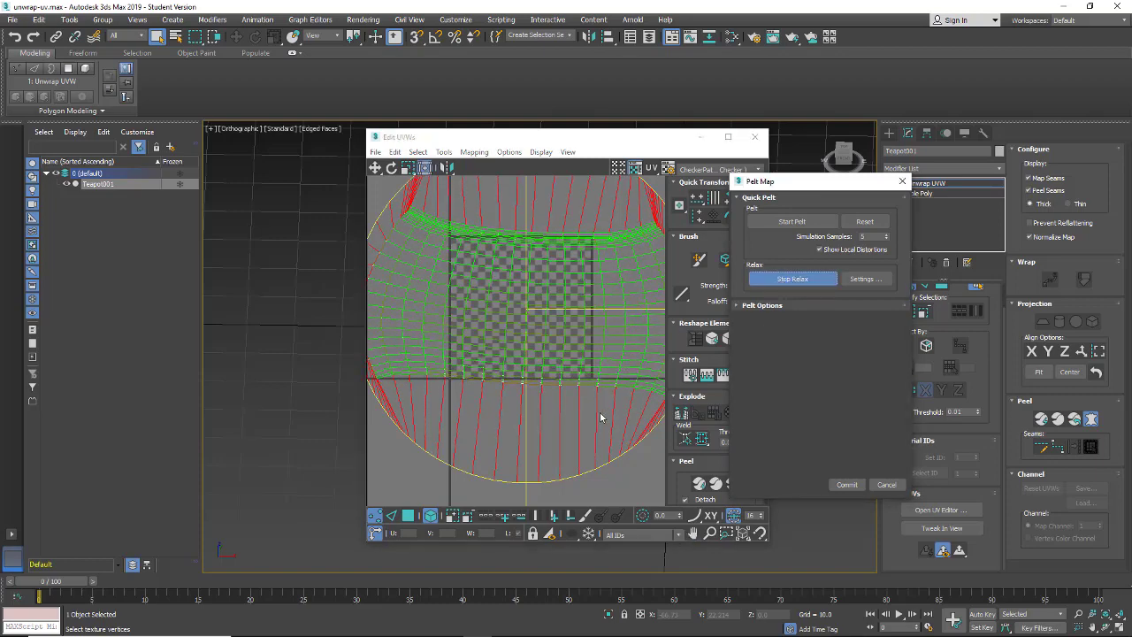
pyautogui.scroll(-1, 600, 417)
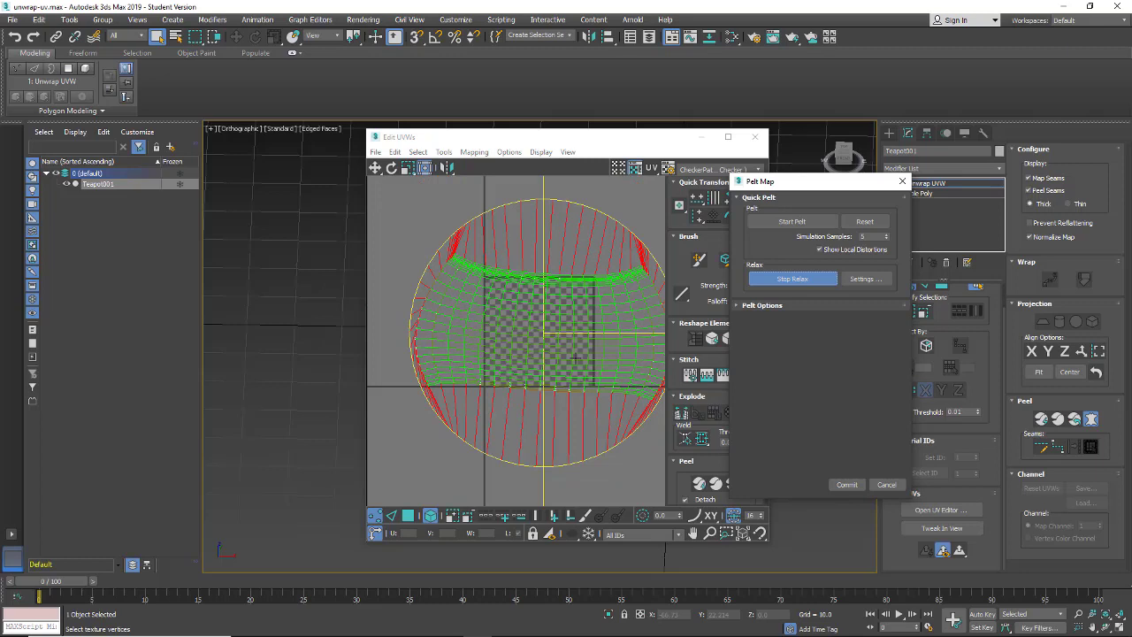
pyautogui.click(805, 279)
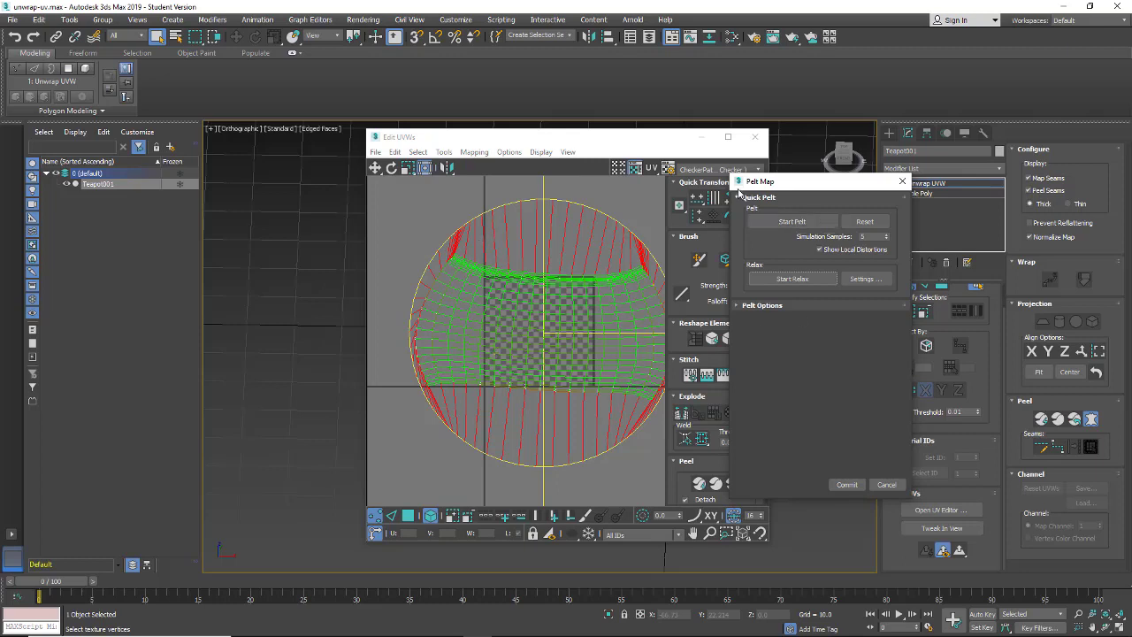
pyautogui.moveTo(787, 177); pyautogui.dragTo(788, 154)
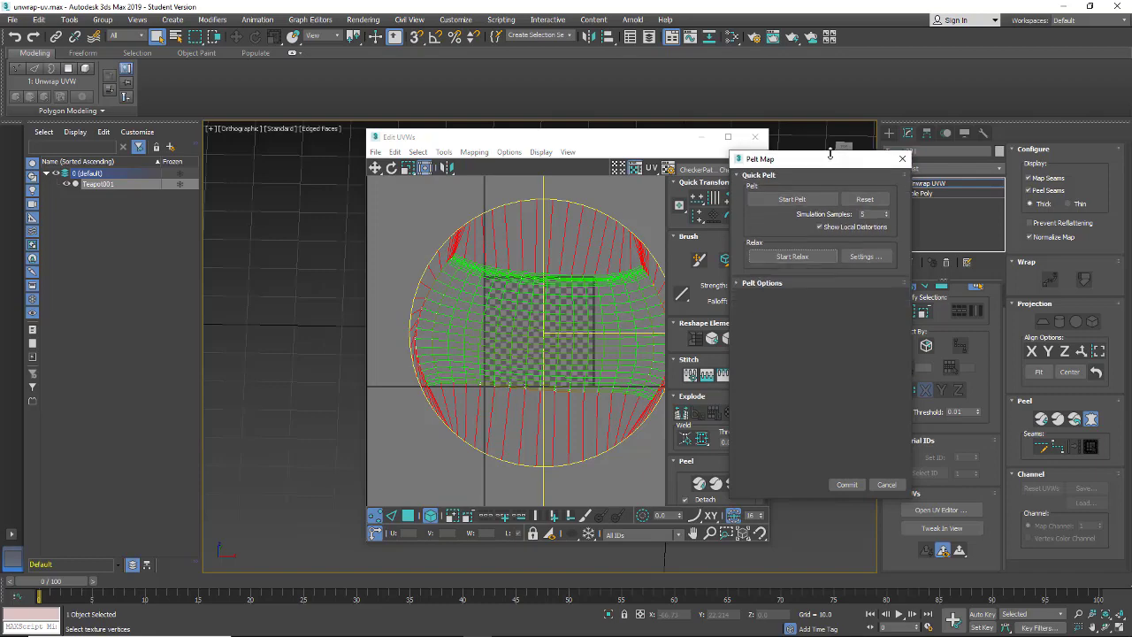
pyautogui.click(847, 485)
# Nudge the small shell left and move the body shell above the checker square.
pyautogui.moveTo(549, 361); pyautogui.dragTo(487, 331, button='middle')
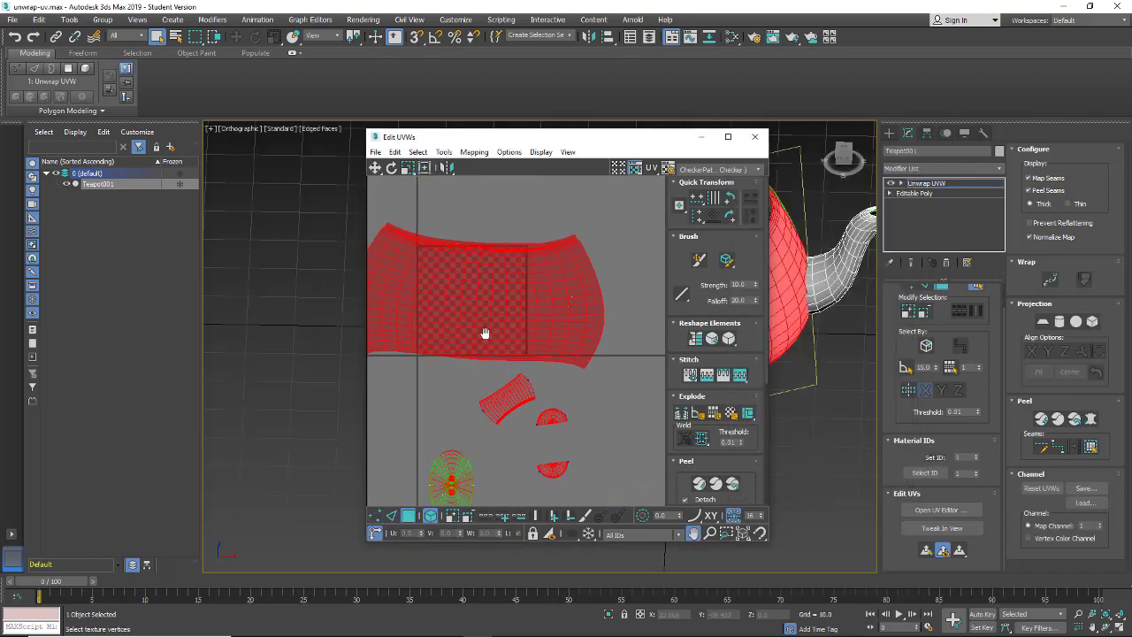
pyautogui.click(515, 409)
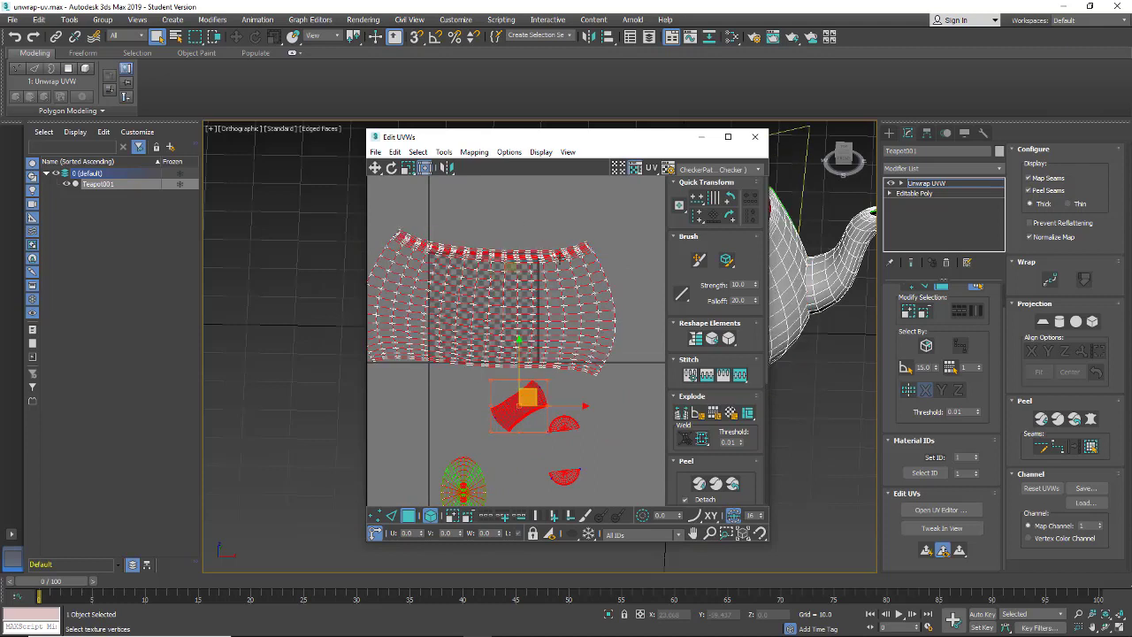
pyautogui.moveTo(530, 396); pyautogui.dragTo(484, 407)
pyautogui.click(534, 312)
pyautogui.moveTo(534, 312); pyautogui.dragTo(541, 173)
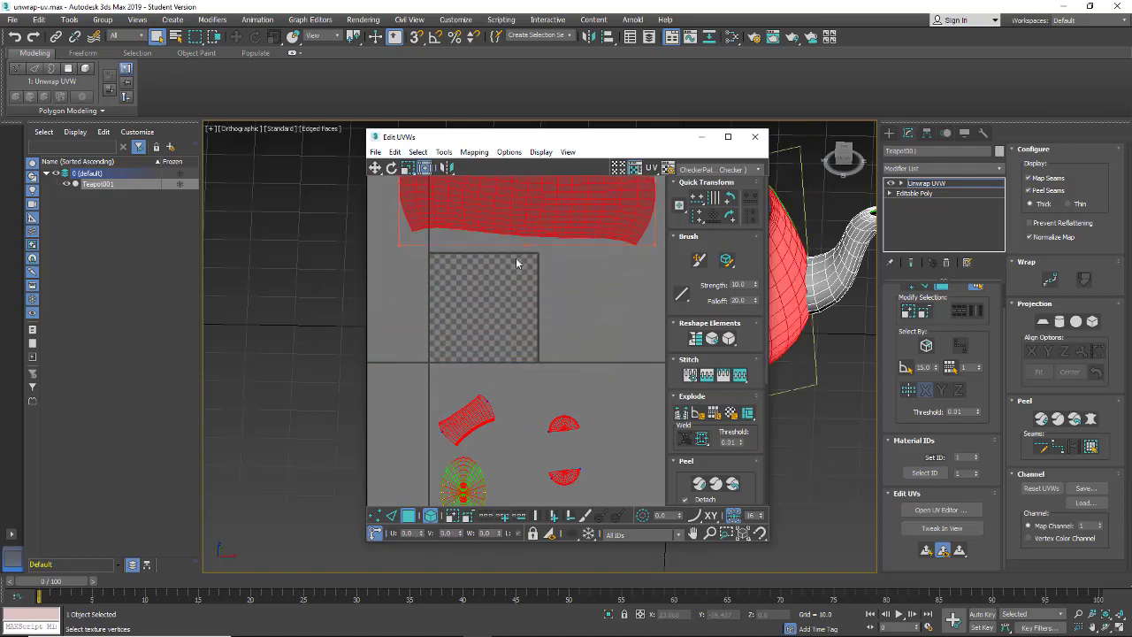
# Move the small shell into the checker square and lay it out with Pelt Map.
pyautogui.click(454, 430)
pyautogui.moveTo(479, 412); pyautogui.dragTo(496, 328)
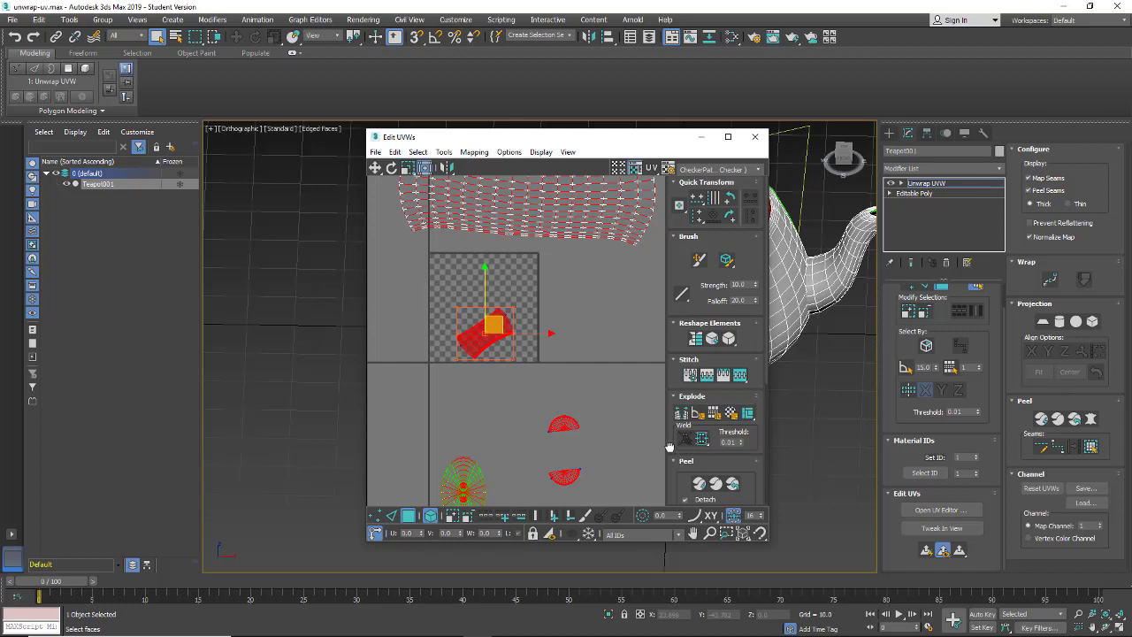
pyautogui.scroll(-5, 672, 433)
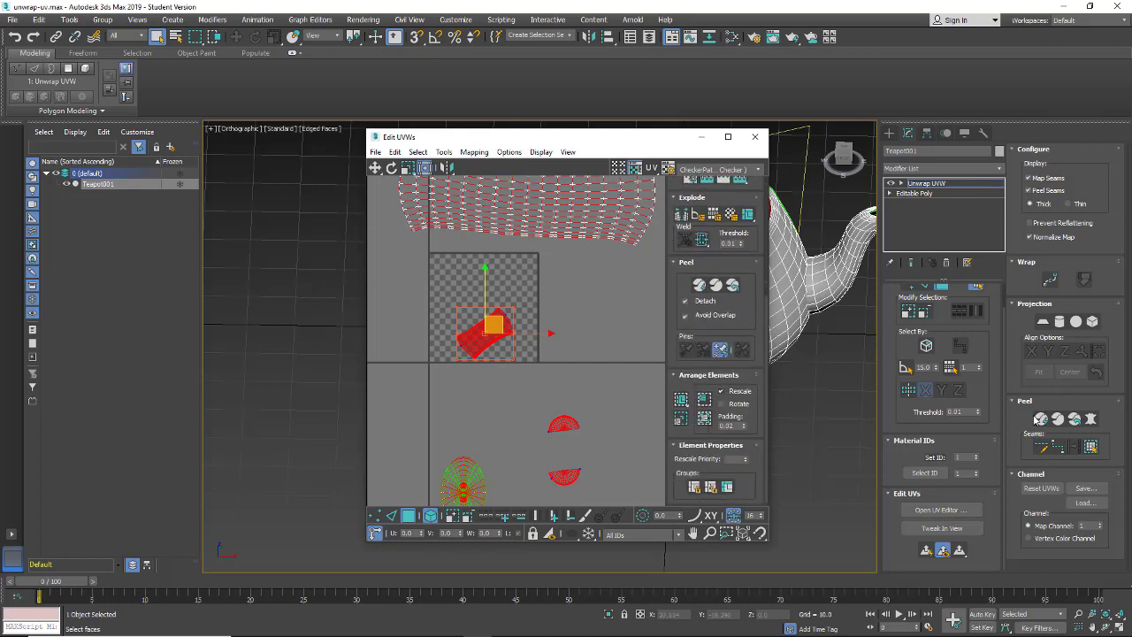
pyautogui.click(1091, 418)
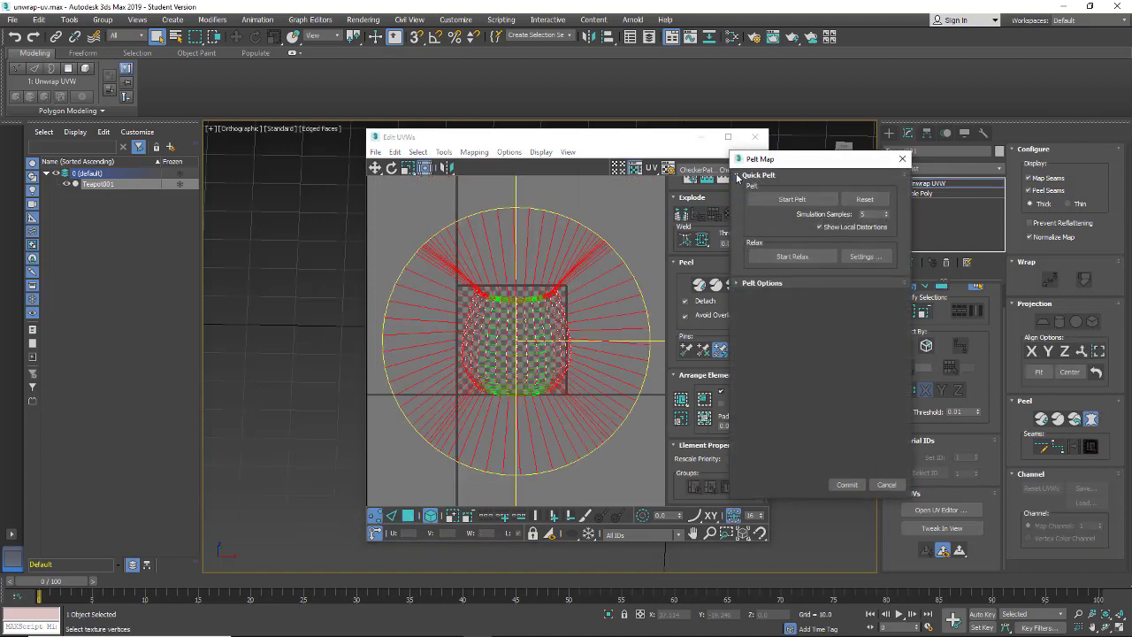
# Pelt the small shell, relax it, and commit the result.
pyautogui.click(766, 199)
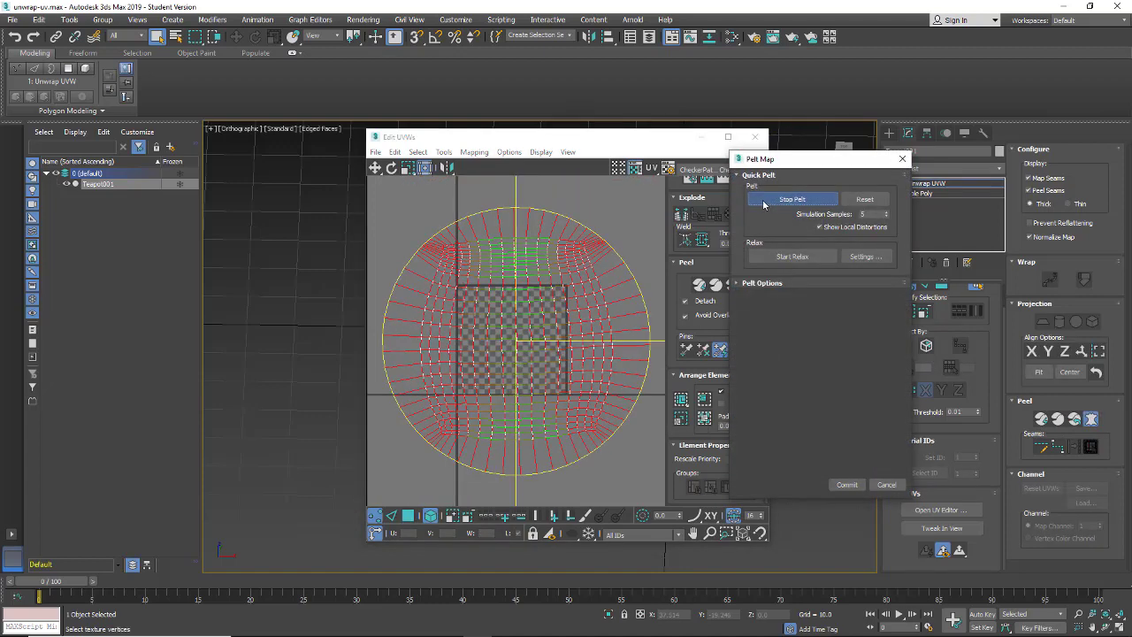
pyautogui.click(775, 201)
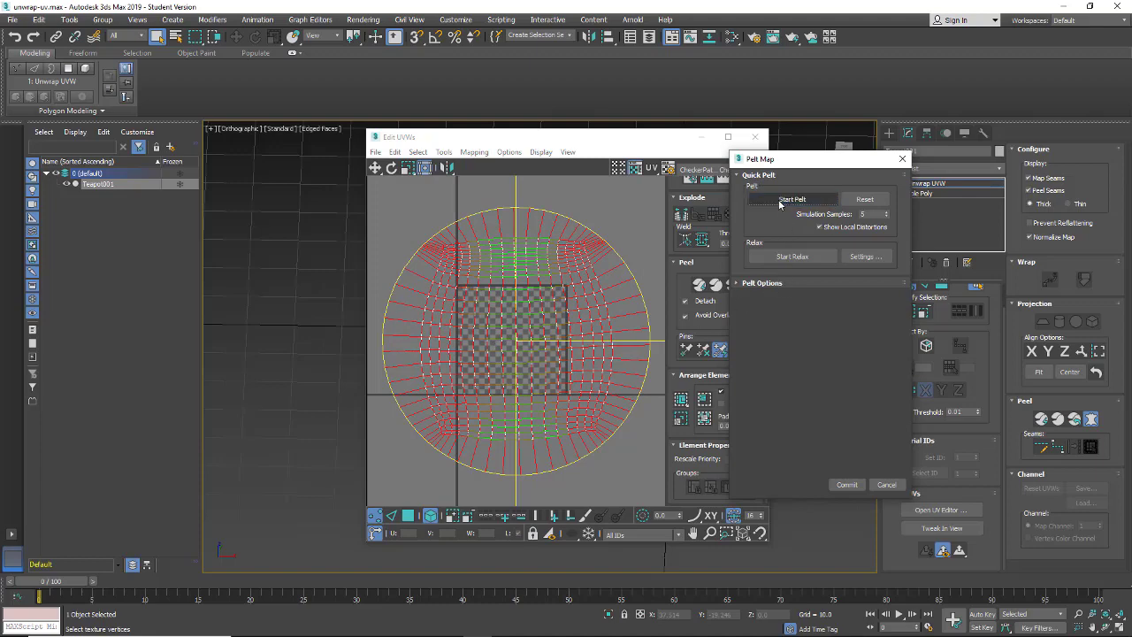
pyautogui.click(771, 258)
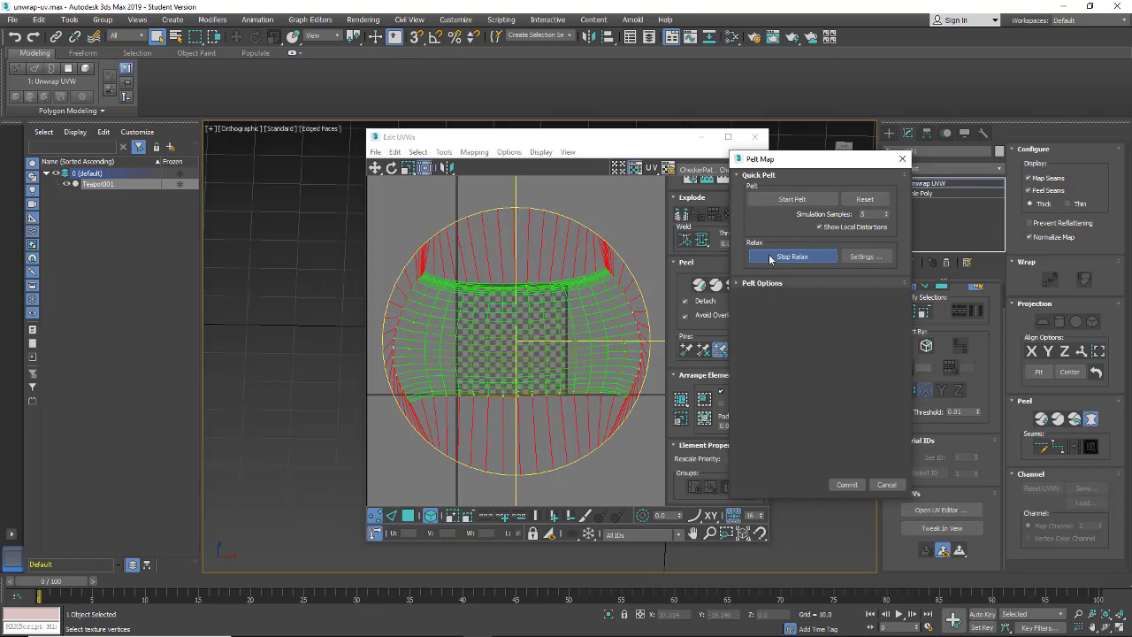
pyautogui.click(771, 259)
pyautogui.scroll(2, 458, 337)
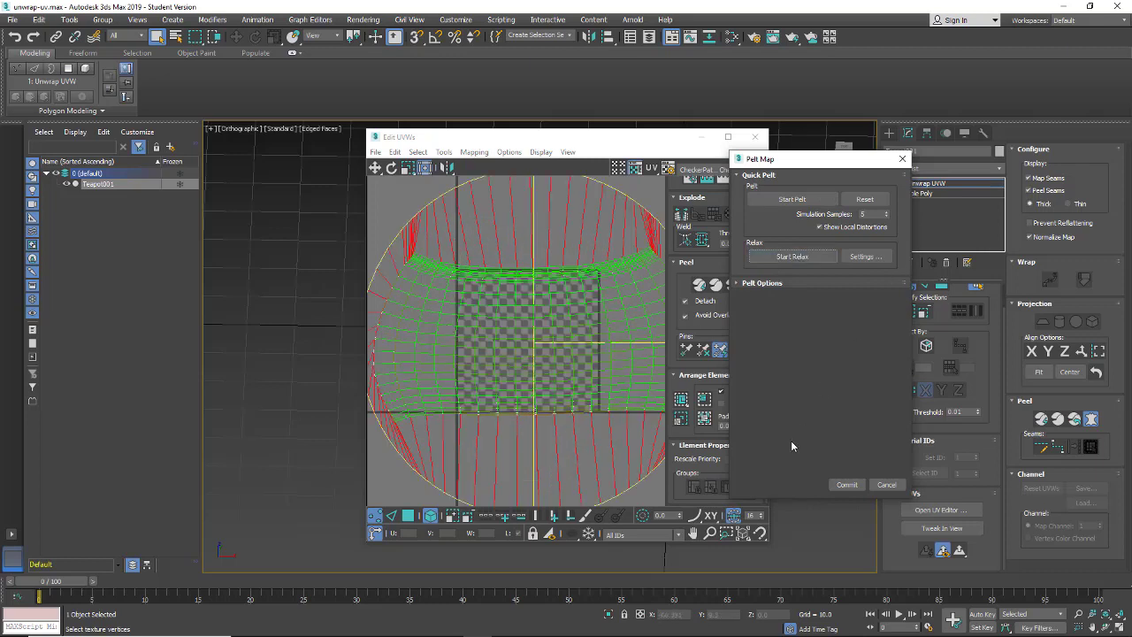
pyautogui.click(846, 485)
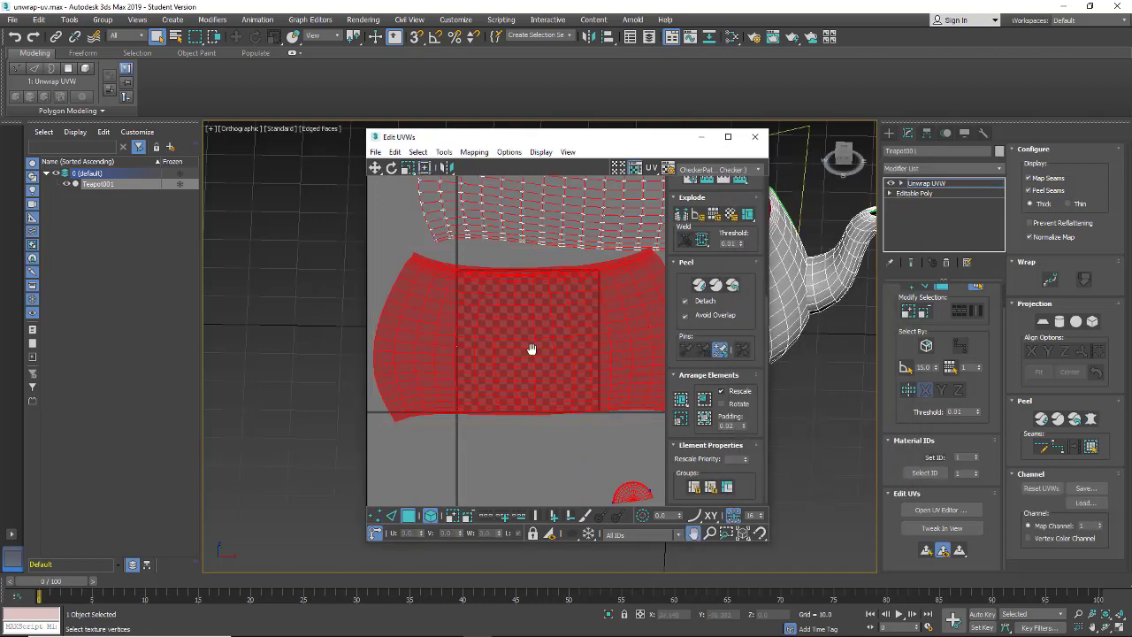
# Shift the upper UV island slightly up and left, clear of the other islands.
pyautogui.scroll(-5, 499, 380)
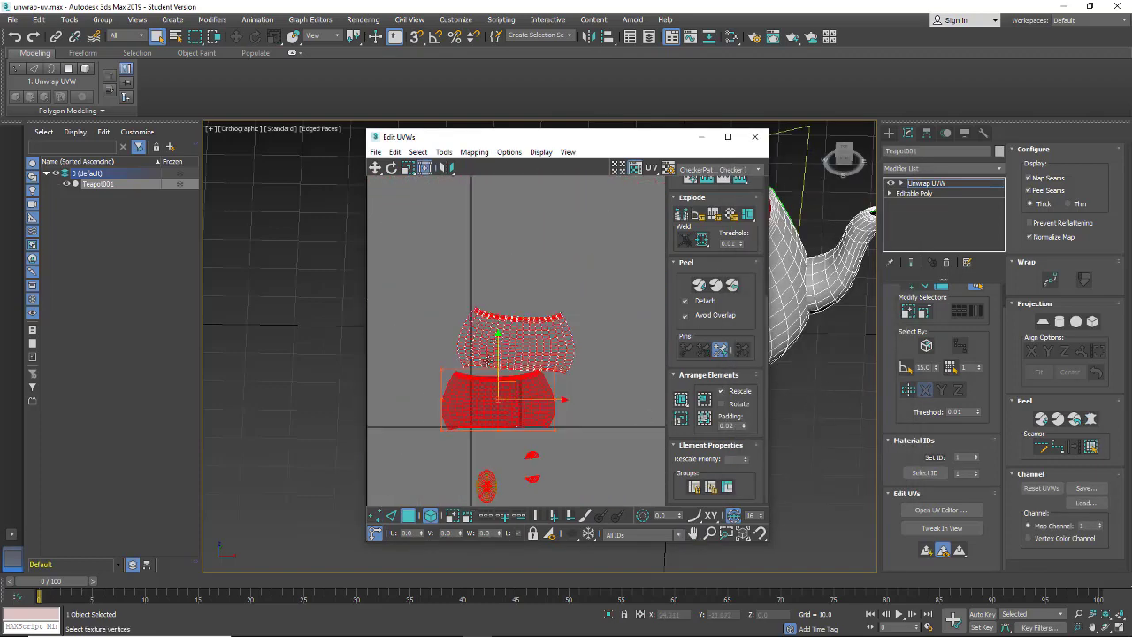
pyautogui.click(526, 326)
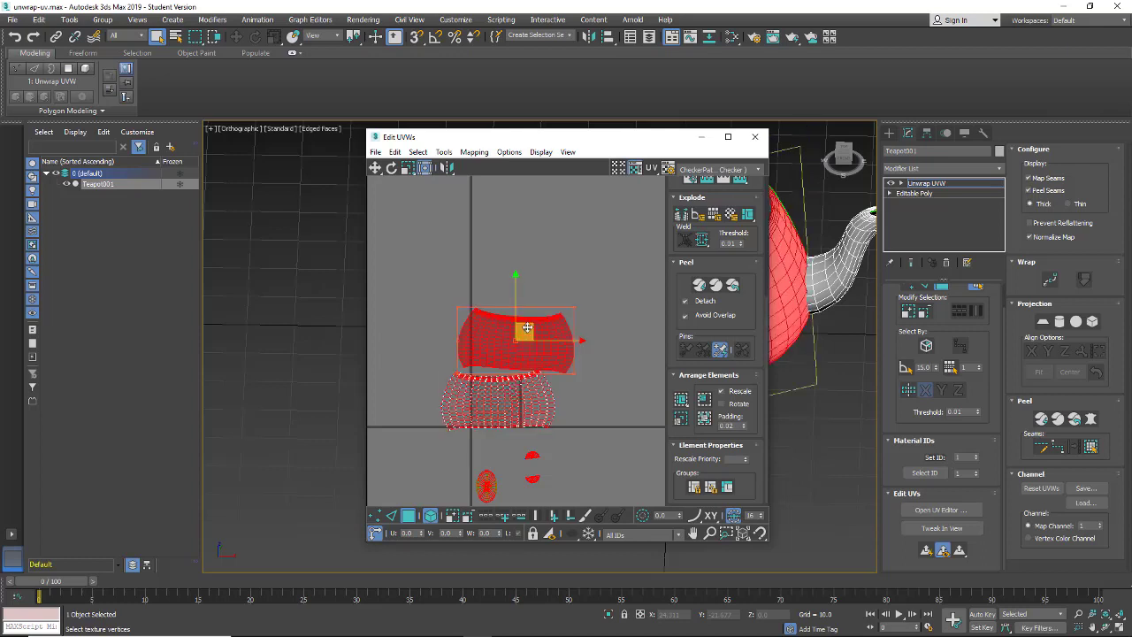
pyautogui.moveTo(527, 328)
pyautogui.mouseDown()
pyautogui.moveTo(454, 295)
pyautogui.moveTo(516, 299)
pyautogui.moveTo(507, 316)
pyautogui.mouseUp()
pyautogui.moveTo(508, 391); pyautogui.dragTo(533, 260, button='middle')
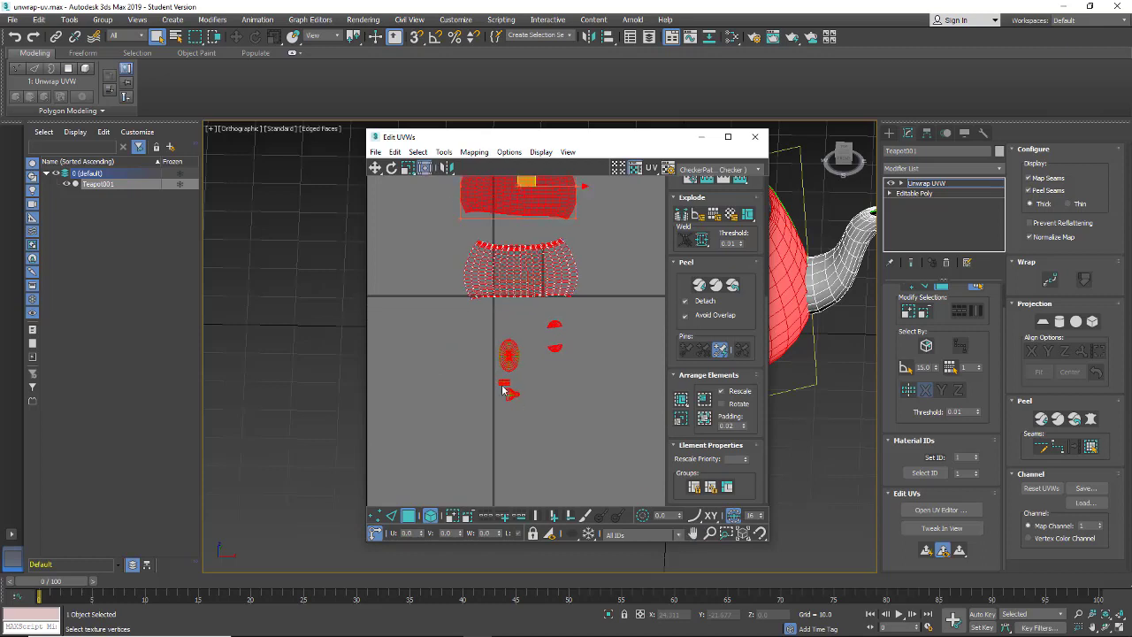
pyautogui.moveTo(533, 366); pyautogui.dragTo(528, 399, button='middle')
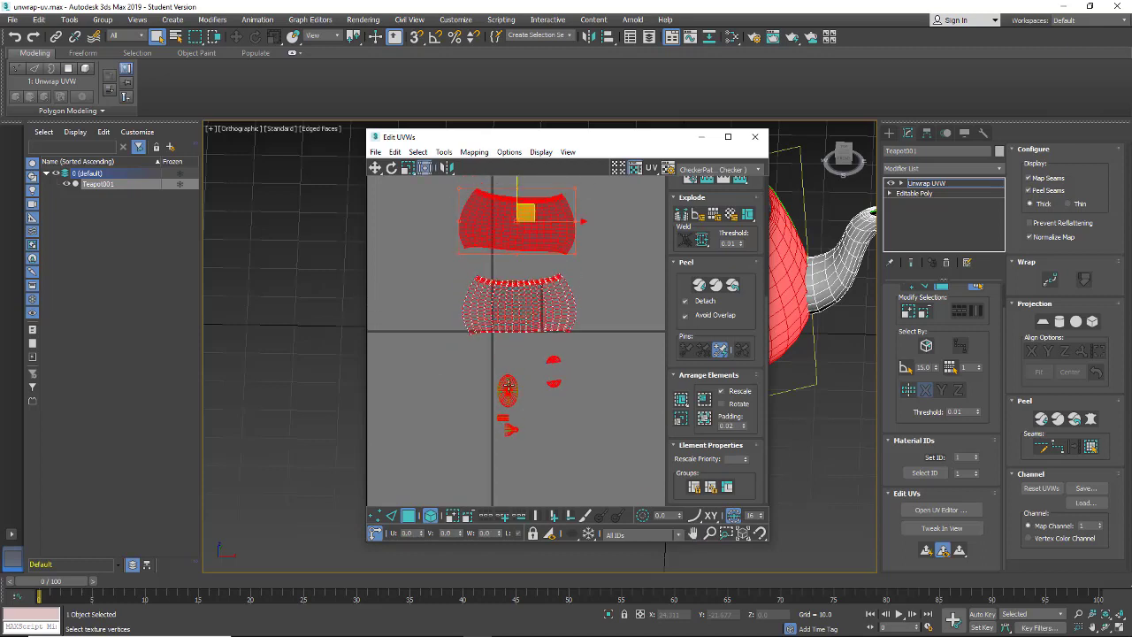
pyautogui.moveTo(450, 303); pyautogui.dragTo(439, 339, button='middle')
# Select all UV islands, pack them into the 0–1 tile, and move the editor aside.
pyautogui.hotkey('ctrl', 'a')
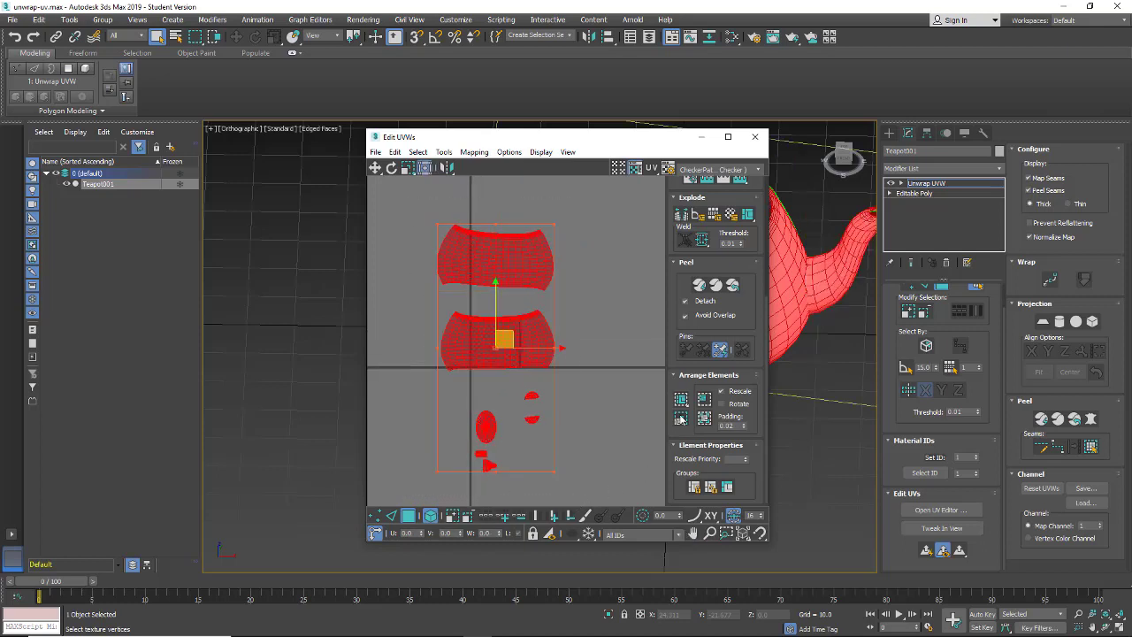
pyautogui.click(681, 401)
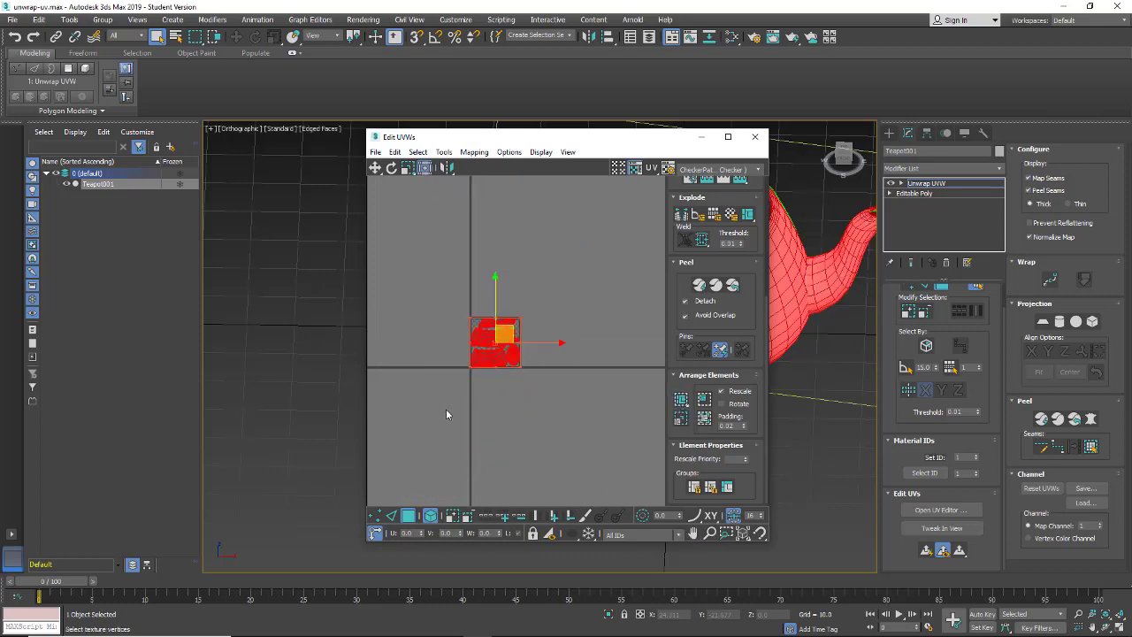
pyautogui.scroll(5, 447, 405)
pyautogui.moveTo(560, 357); pyautogui.dragTo(507, 534, button='middle')
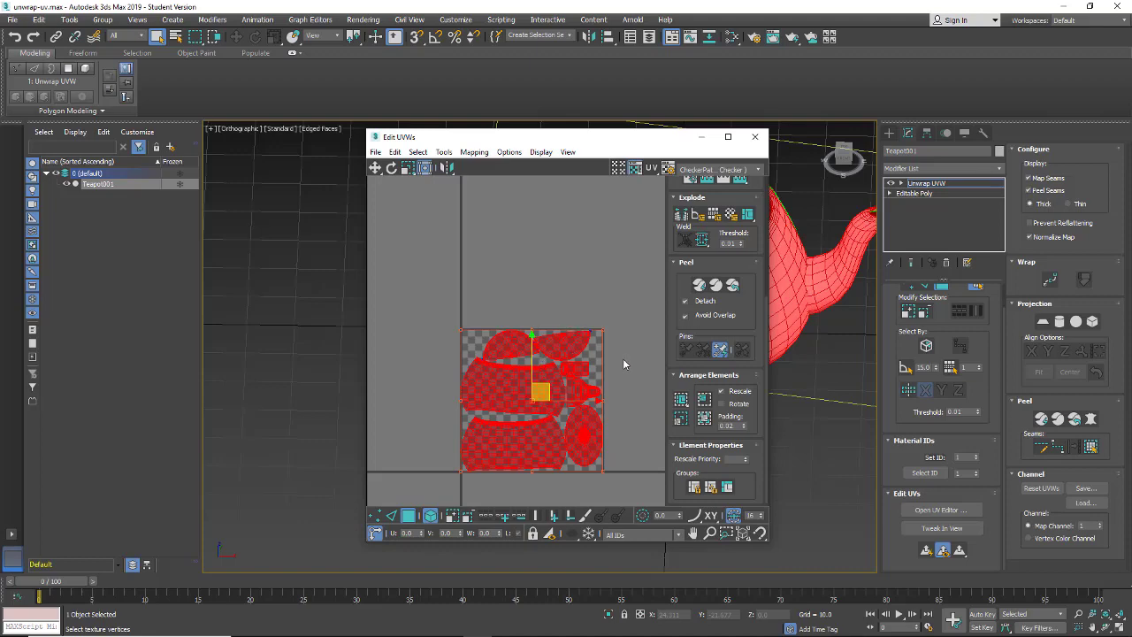
pyautogui.moveTo(622, 358); pyautogui.dragTo(617, 282, button='middle')
pyautogui.moveTo(631, 139); pyautogui.dragTo(437, 124)
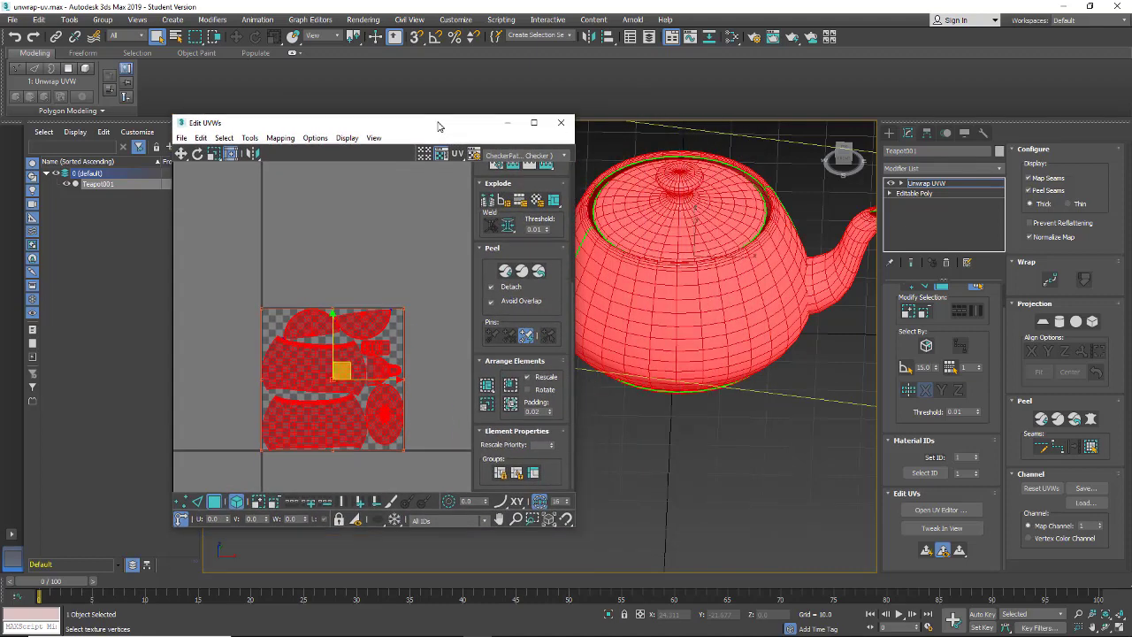
# Preview the numbered Texture Checker map on the teapot and in the UV editor.
pyautogui.click(546, 156)
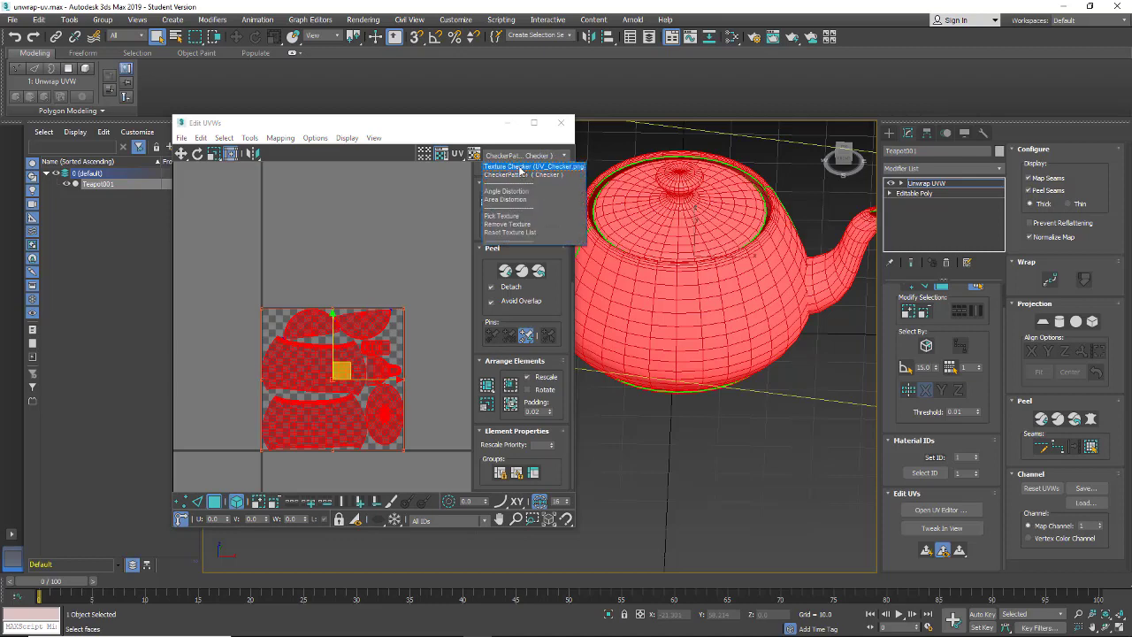
pyautogui.click(522, 166)
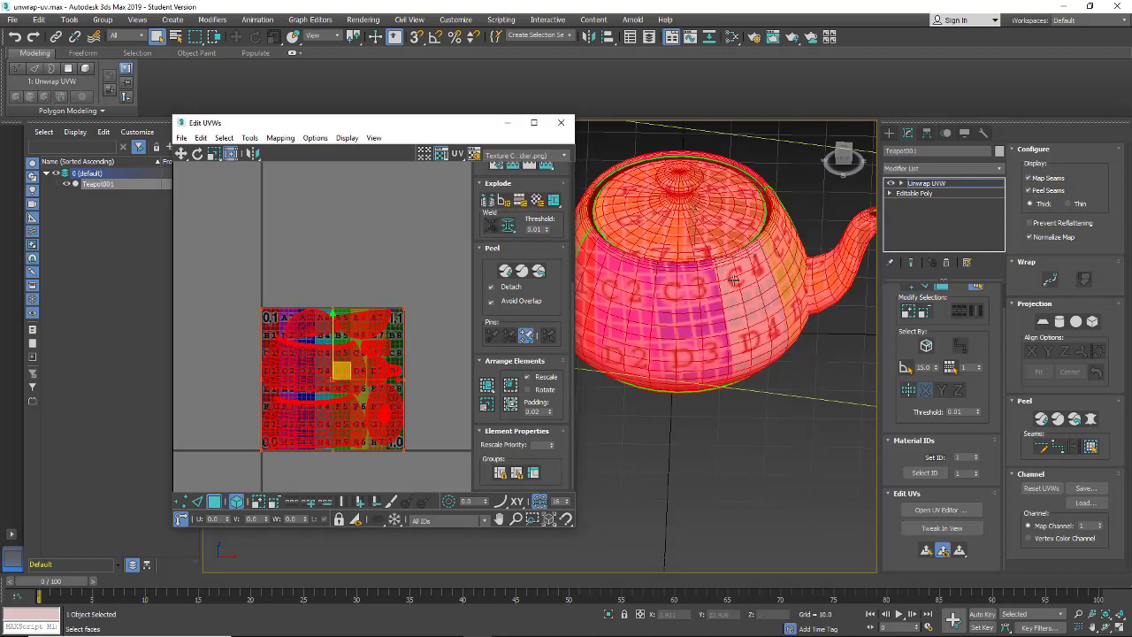
pyautogui.keyDown('alt'); pyautogui.moveTo(758, 285); pyautogui.dragTo(796, 381, button='middle'); pyautogui.keyUp('alt')
pyautogui.keyDown('alt'); pyautogui.moveTo(709, 369); pyautogui.dragTo(609, 315, button='middle'); pyautogui.keyUp('alt')
# Orbit and zoom to inspect the checker on the teapot's side, top and underside.
pyautogui.keyDown('alt'); pyautogui.moveTo(603, 386); pyautogui.dragTo(775, 345, button='middle'); pyautogui.keyUp('alt')
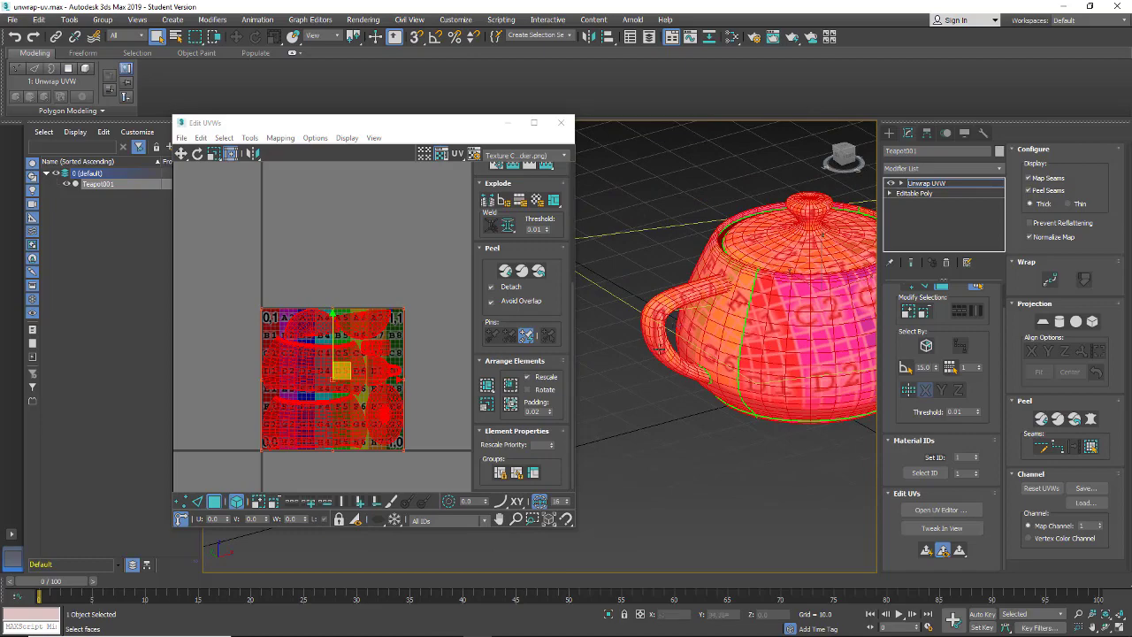
pyautogui.scroll(1, 782, 339)
pyautogui.keyDown('alt'); pyautogui.moveTo(781, 328); pyautogui.dragTo(630, 325, button='middle'); pyautogui.keyUp('alt')
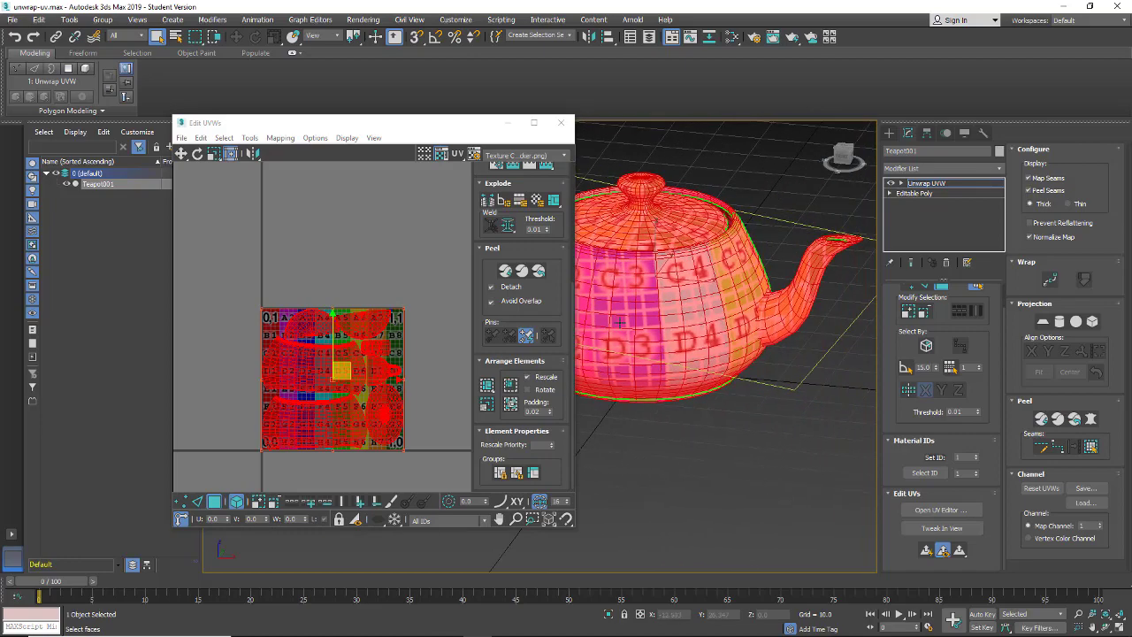
pyautogui.moveTo(733, 327)
pyautogui.keyDown('alt'); pyautogui.mouseDown(button='middle')
pyautogui.moveTo(686, 292)
pyautogui.moveTo(752, 347)
pyautogui.moveTo(731, 313)
pyautogui.mouseUp(button='middle'); pyautogui.keyUp('alt')
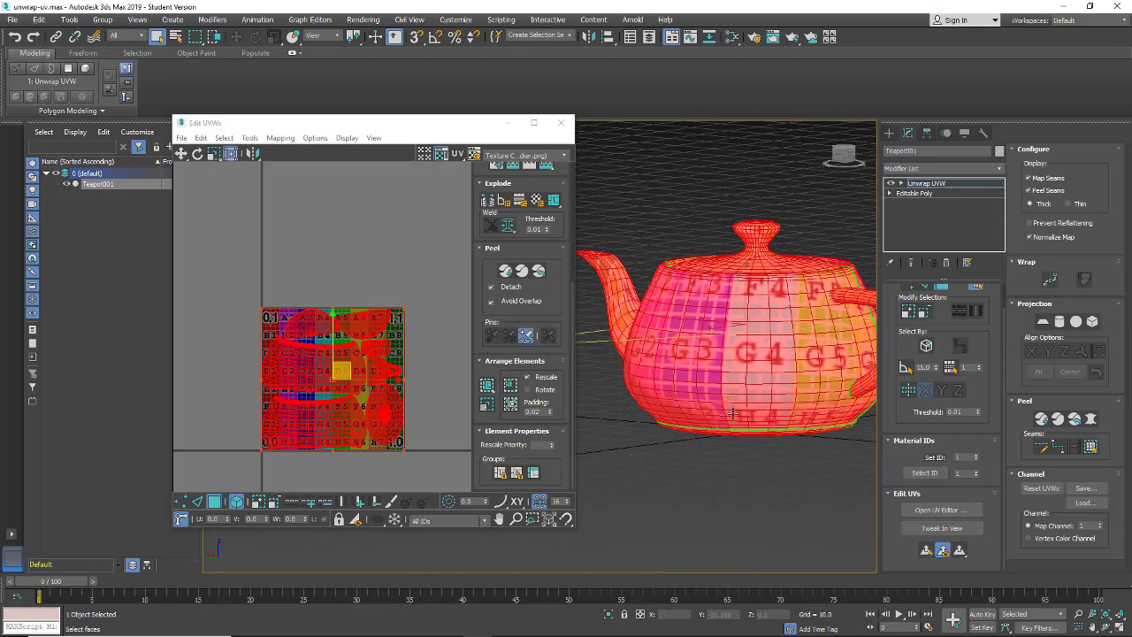
pyautogui.scroll(2, 727, 320)
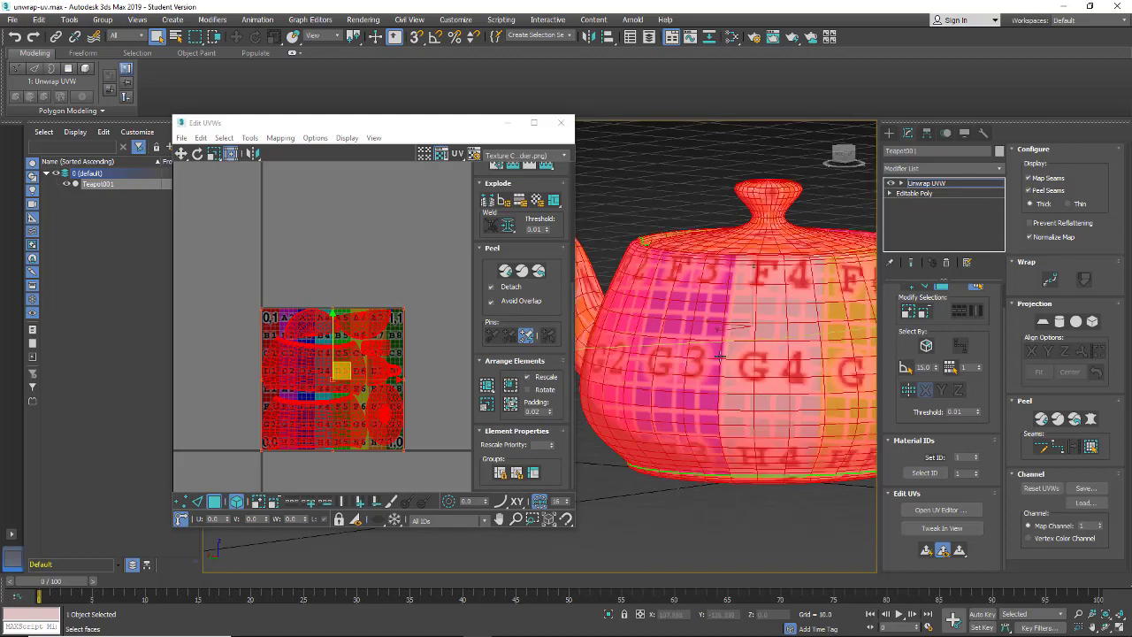
pyautogui.keyDown('alt'); pyautogui.moveTo(704, 355); pyautogui.dragTo(880, 190, button='middle'); pyautogui.keyUp('alt')
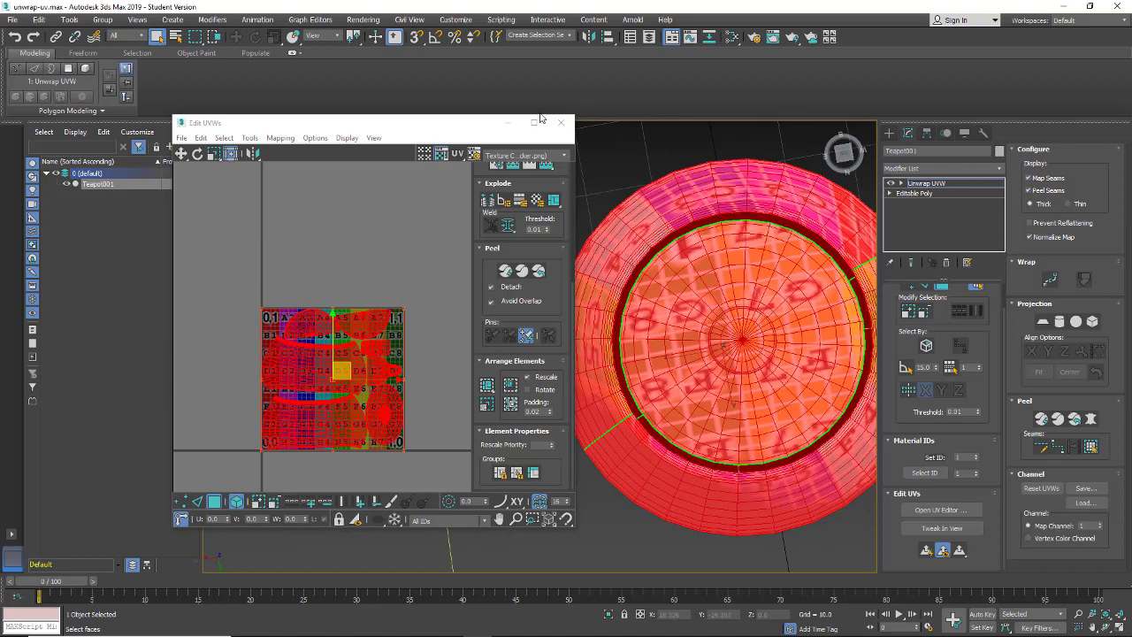
pyautogui.click(552, 159)
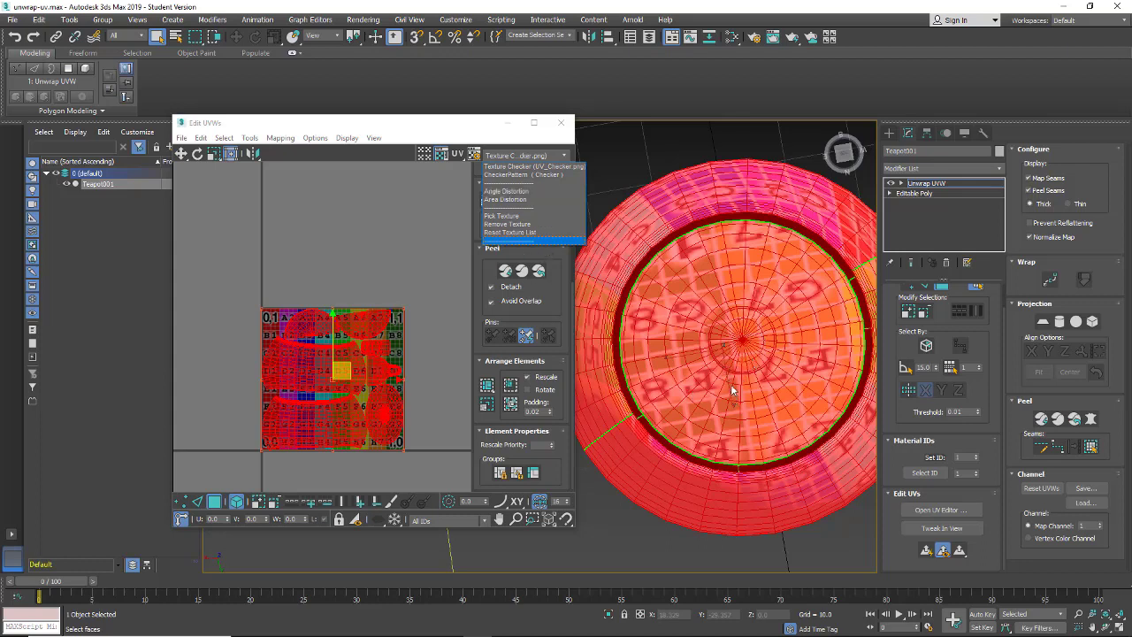
# Move the packed UV islands above the checker tile and watch the teapot's texture shift.
pyautogui.click(510, 138)
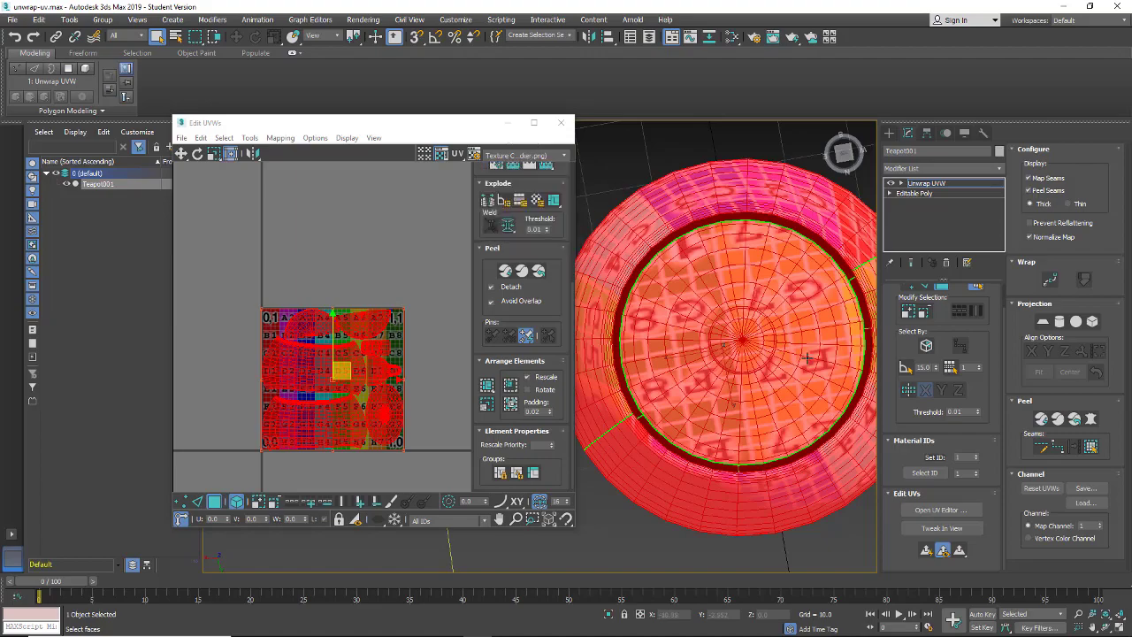
pyautogui.keyDown('alt'); pyautogui.moveTo(740, 400); pyautogui.dragTo(720, 337, button='middle'); pyautogui.keyUp('alt')
pyautogui.scroll(8, 715, 337)
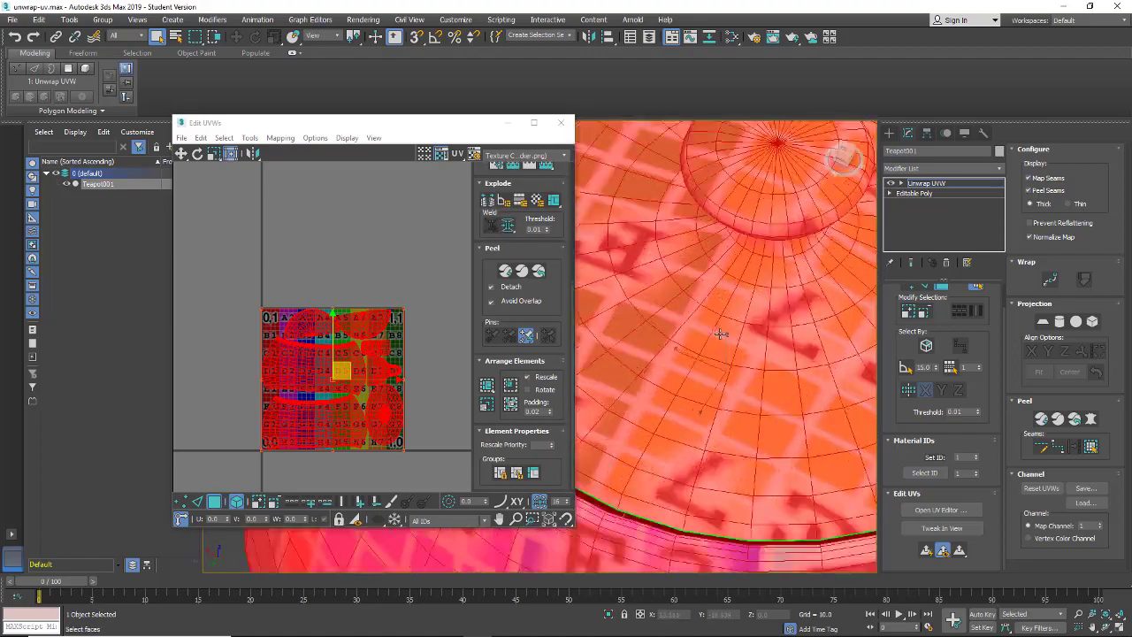
pyautogui.keyDown('alt'); pyautogui.moveTo(690, 413); pyautogui.dragTo(827, 390, button='middle'); pyautogui.keyUp('alt')
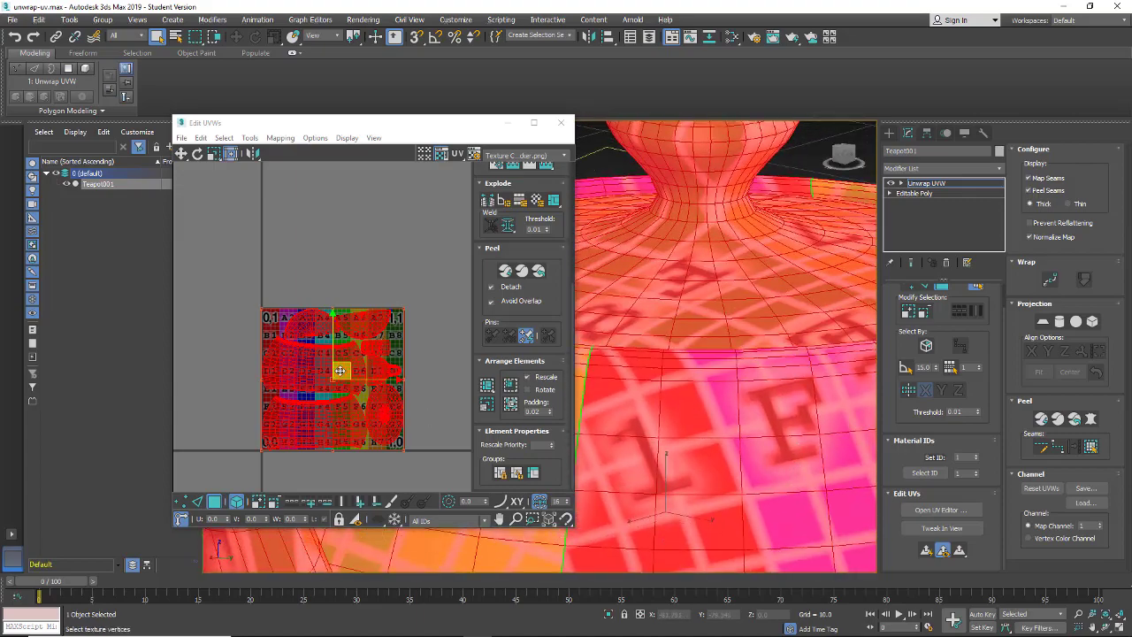
pyautogui.moveTo(343, 369); pyautogui.dragTo(344, 216)
pyautogui.moveTo(362, 370); pyautogui.dragTo(372, 390, button='middle')
# Switch the preview texture to the plain CheckerPattern and select all UV islands.
pyautogui.click(559, 157)
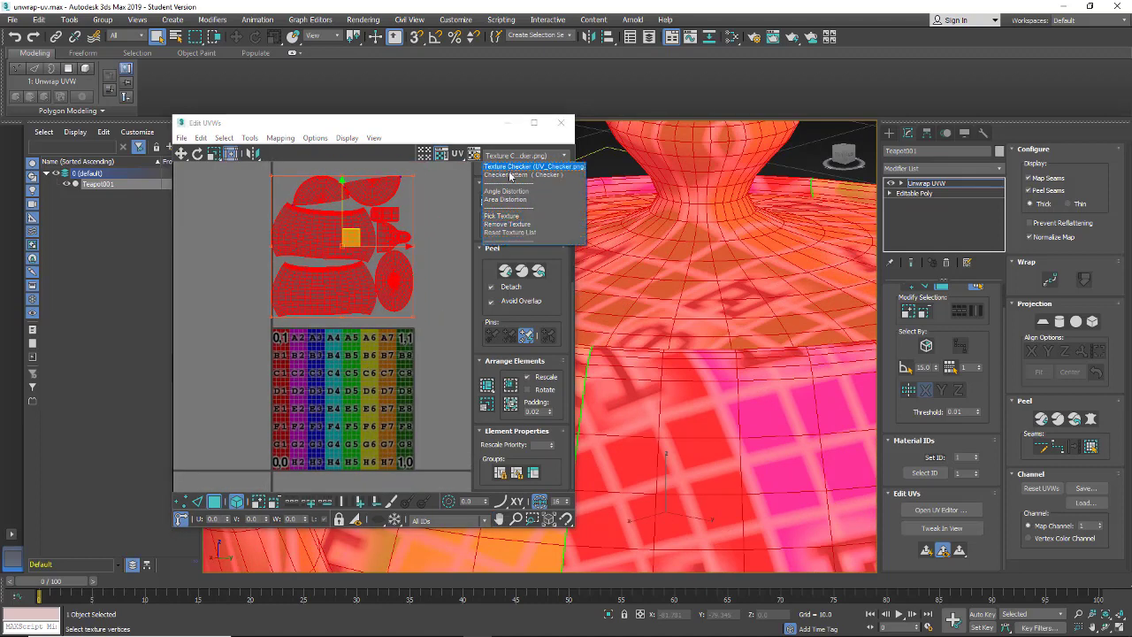
pyautogui.click(504, 180)
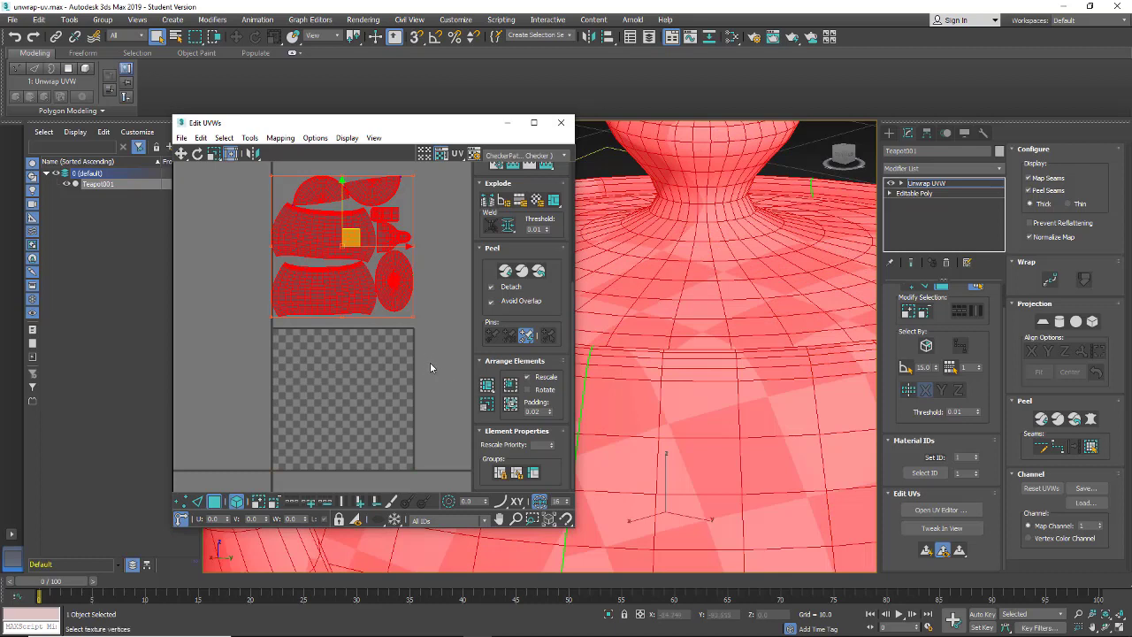
pyautogui.moveTo(428, 364); pyautogui.dragTo(404, 361, button='middle')
pyautogui.hotkey('ctrl', 'a')
pyautogui.moveTo(337, 336); pyautogui.dragTo(372, 372, button='middle')
pyautogui.scroll(2, 371, 377)
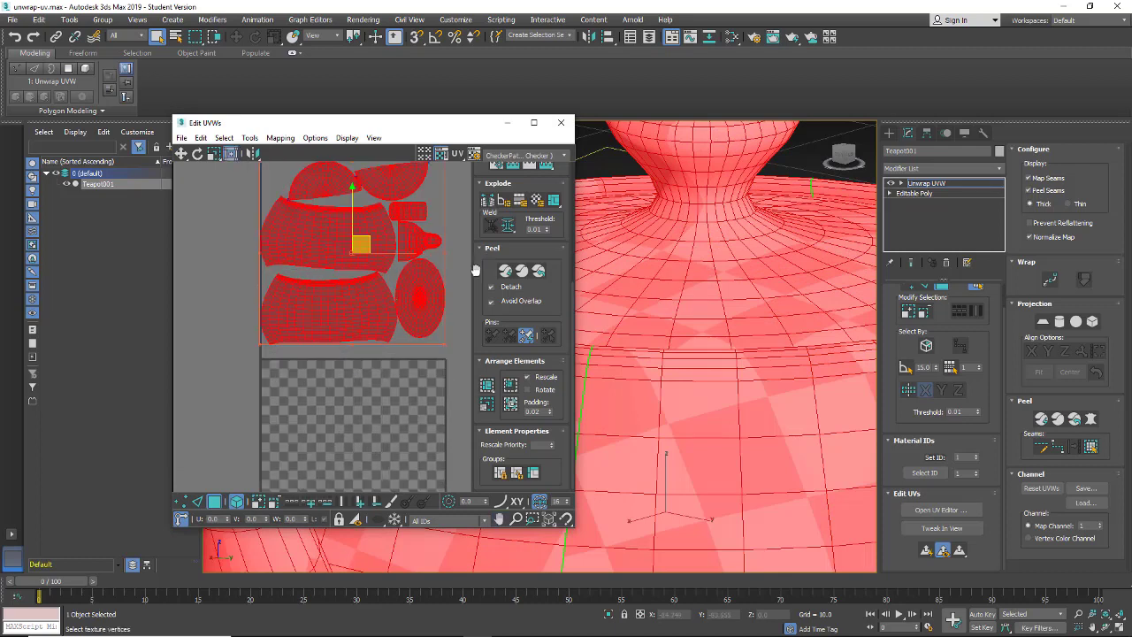